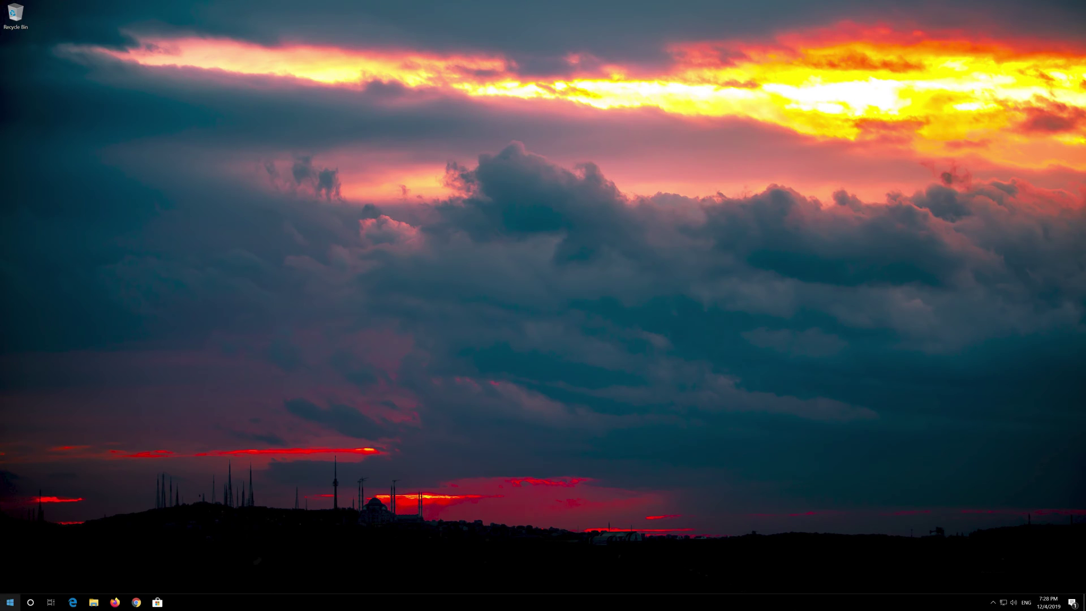
- Open the Start menu from the taskbar
{"action": "left_click", "coordinate": [9, 602]}
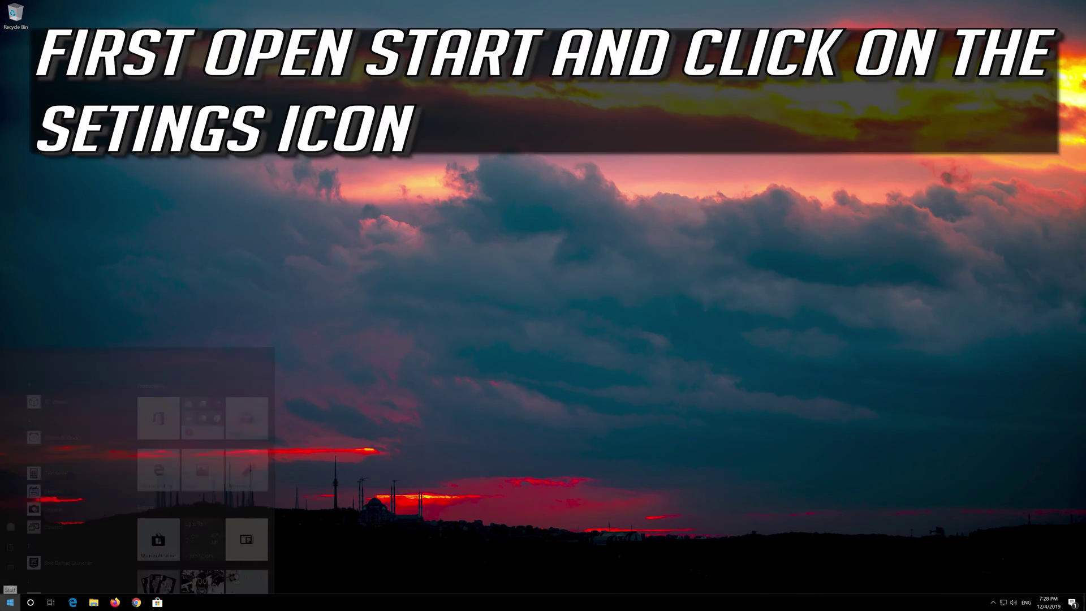
- Launch Windows Settings from the Start menu and go to the System section
{"action": "mouse_move", "coordinate": [11, 563]}
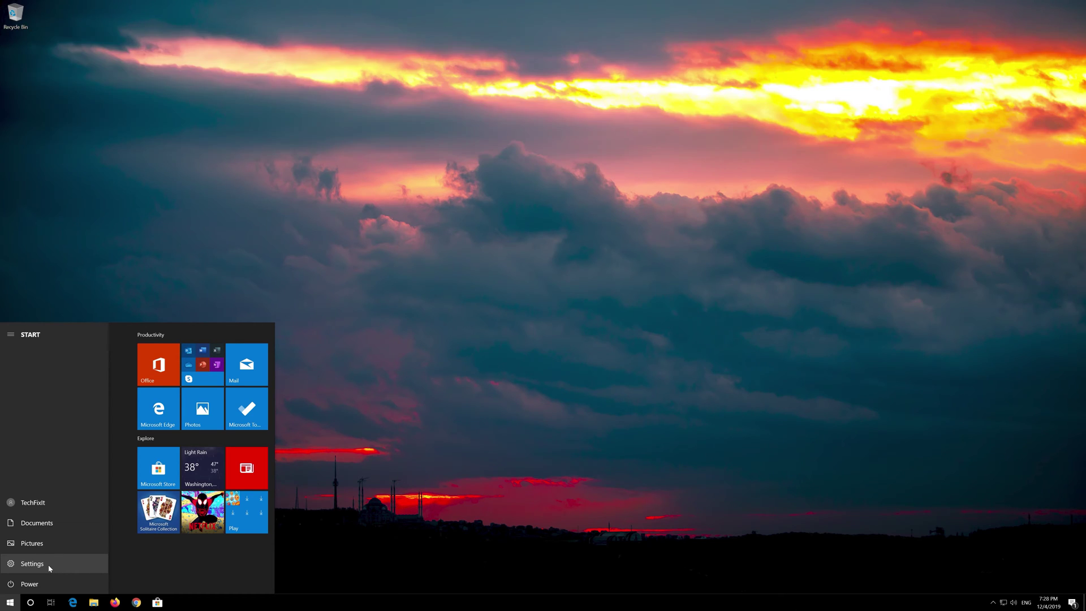
{"action": "left_click", "coordinate": [47, 564]}
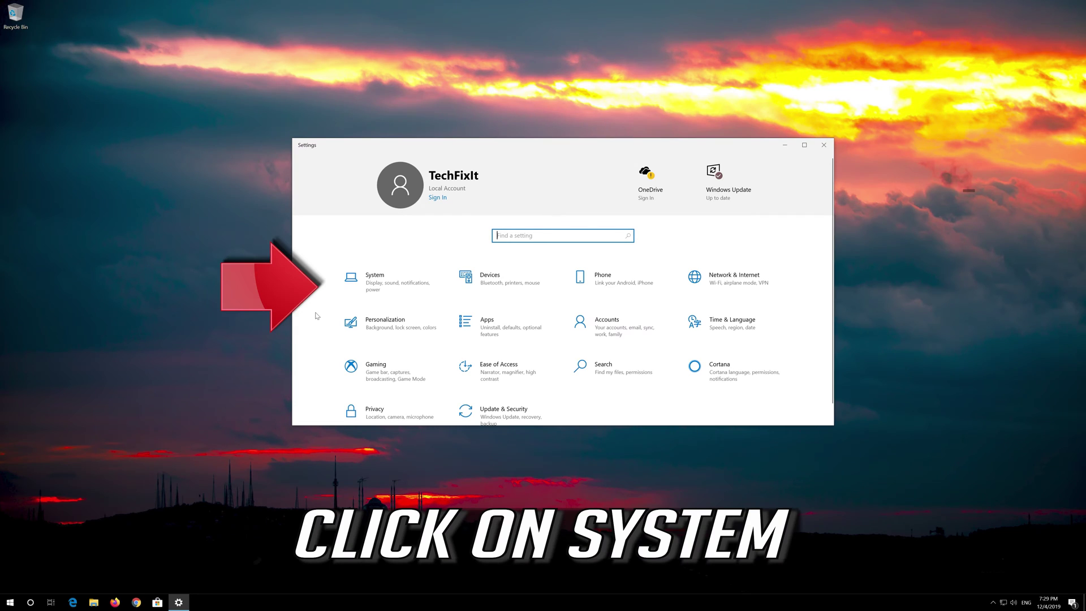
{"action": "left_click", "coordinate": [391, 289]}
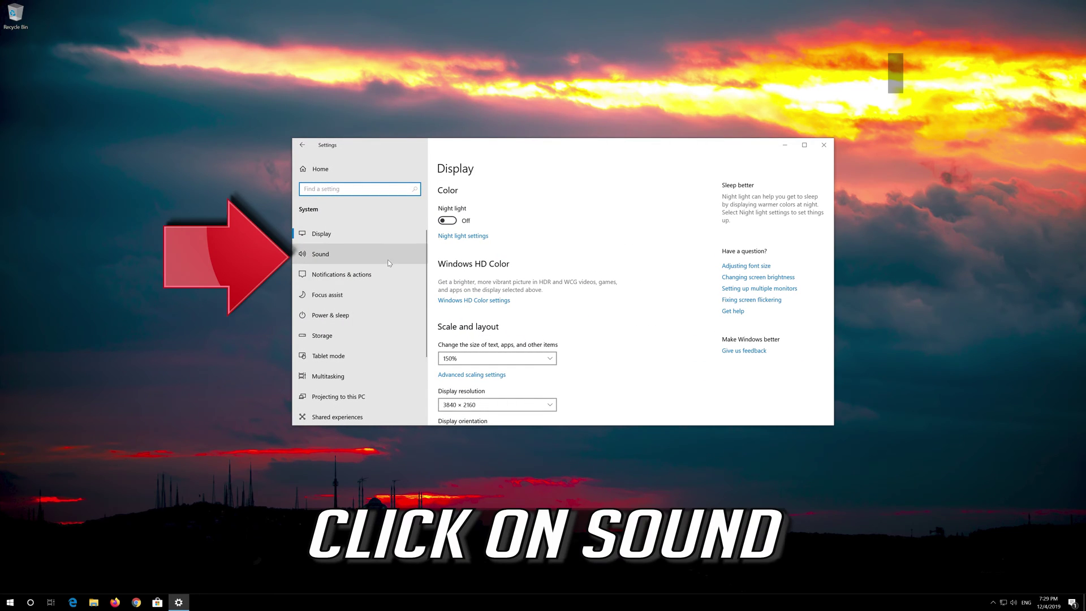
- On the Sound page, check the output devices and run the troubleshooter for Speakers
{"action": "left_click", "coordinate": [351, 256]}
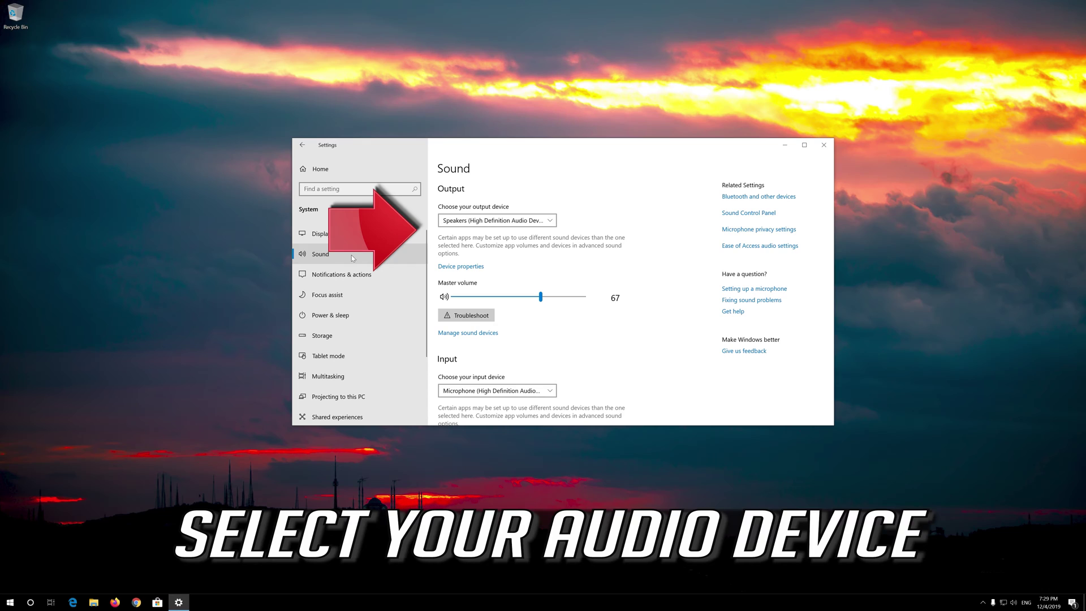
{"action": "left_click", "coordinate": [475, 222]}
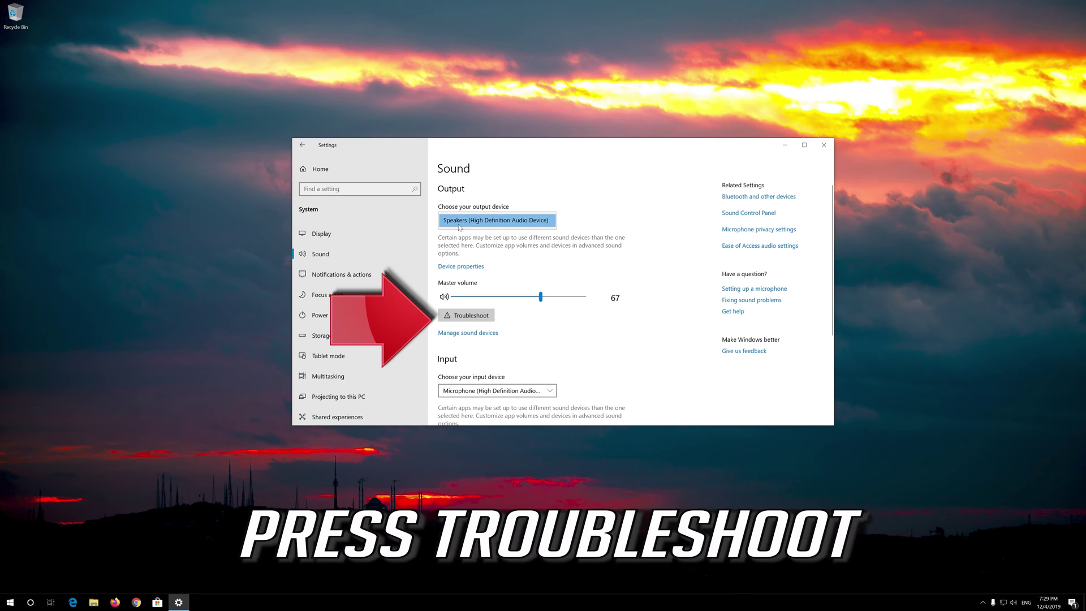
{"action": "left_click", "coordinate": [468, 319]}
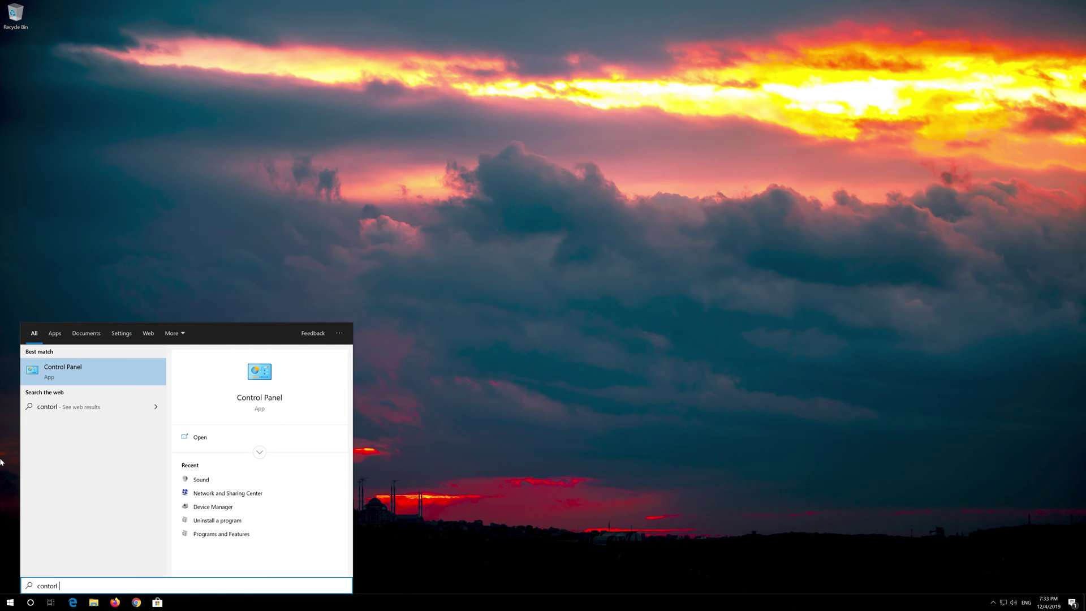
- Search Start for 'control panel' and launch Control Panel
{"action": "type", "text": "panel"}
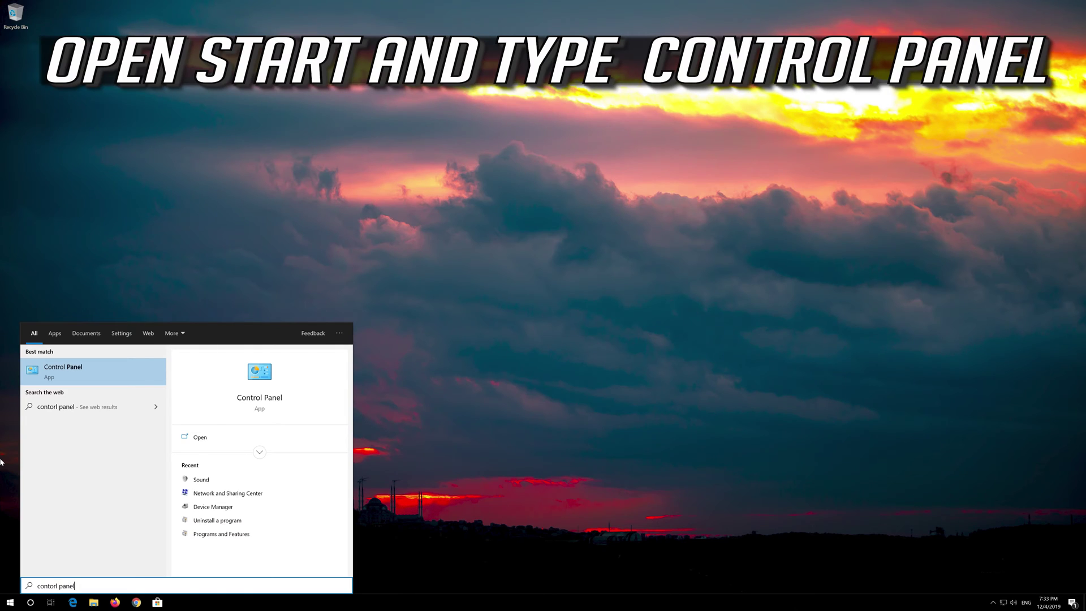
{"action": "left_click", "coordinate": [97, 373]}
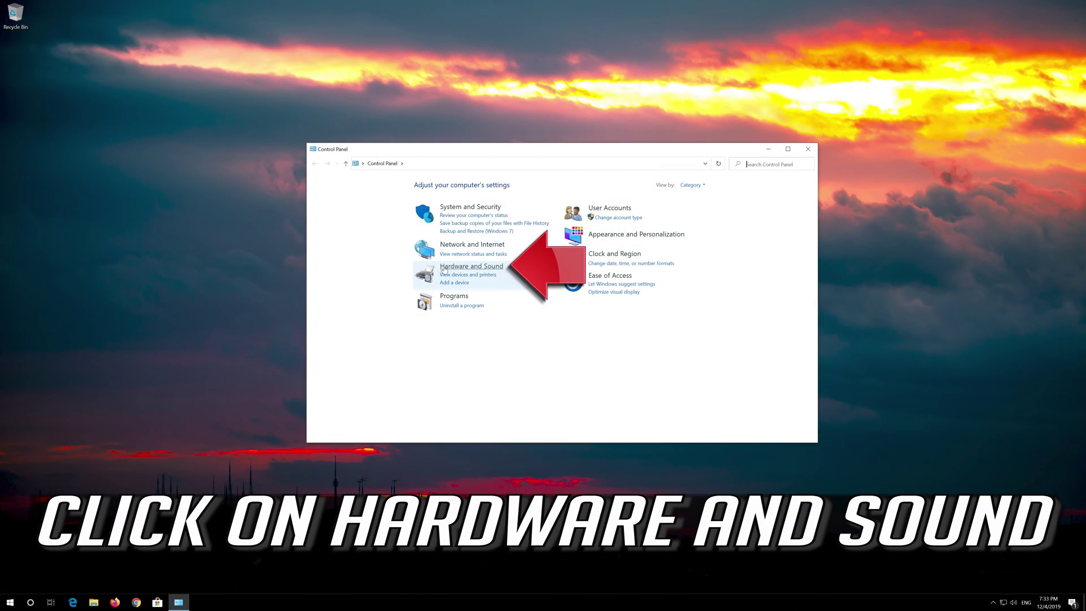
- Go to Hardware and Sound and bring up the Sound playback devices dialog
{"action": "left_click", "coordinate": [472, 269]}
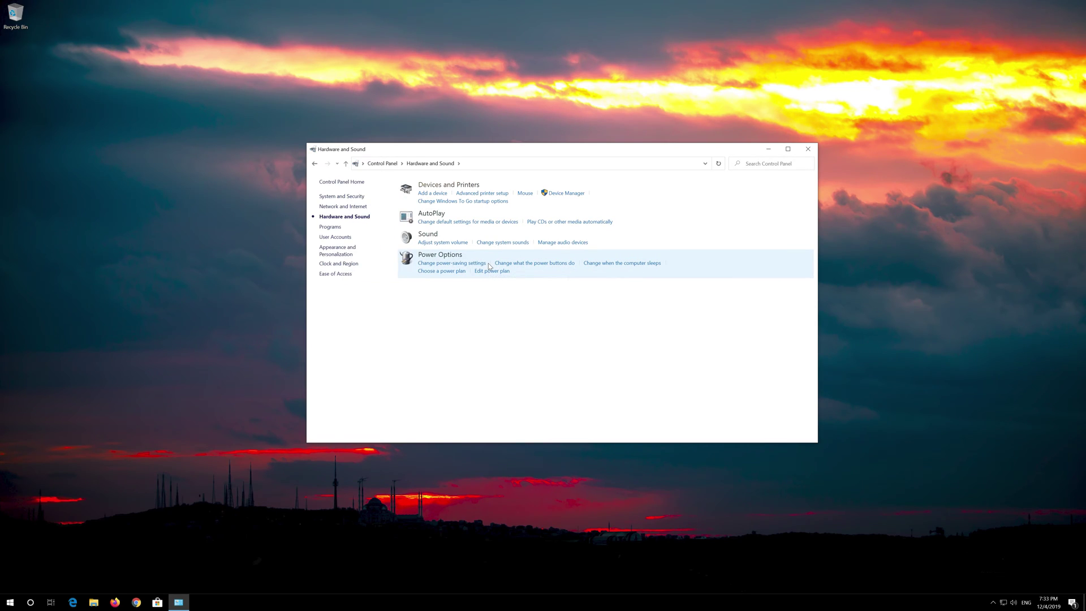
{"action": "left_click", "coordinate": [435, 238]}
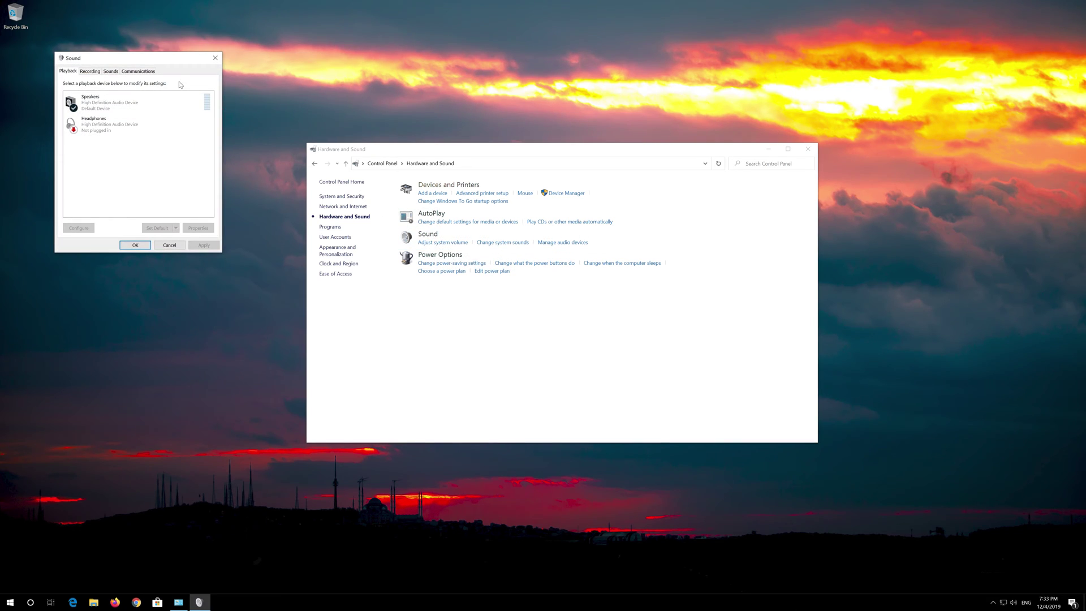
- Center the Sound dialog and open Properties for the Speakers playback device
{"action": "left_click_drag", "start_coordinate": [155, 61], "coordinate": [538, 167]}
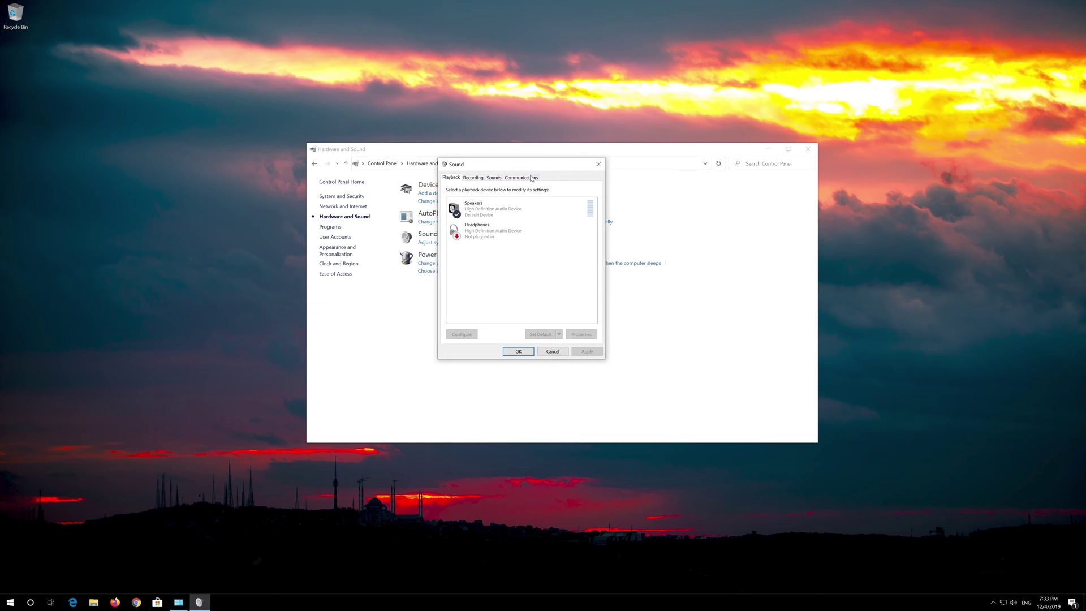
{"action": "left_click", "coordinate": [518, 214]}
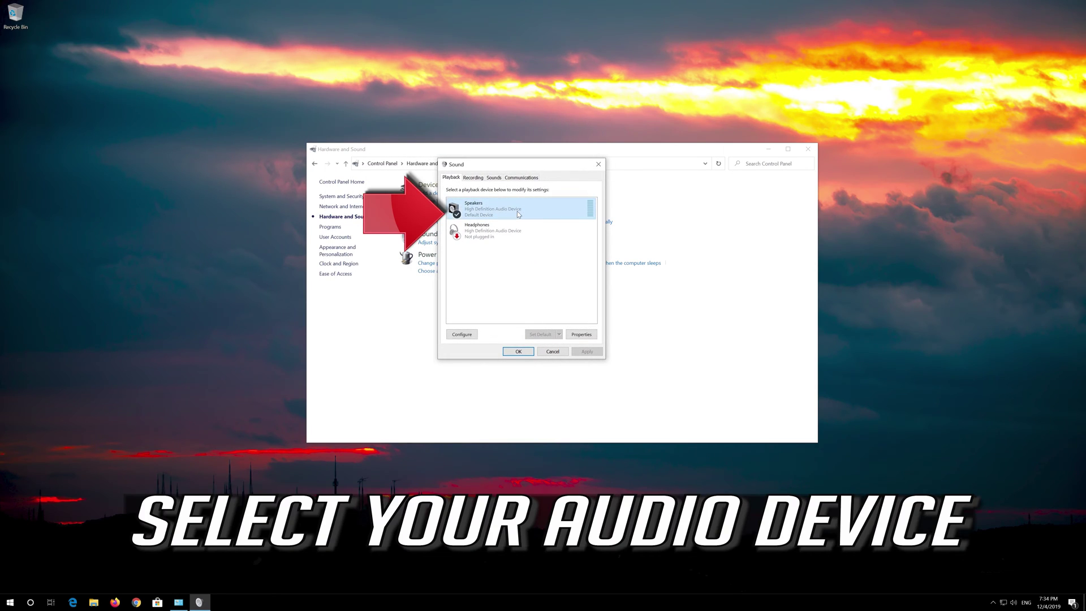
{"action": "right_click", "coordinate": [517, 213]}
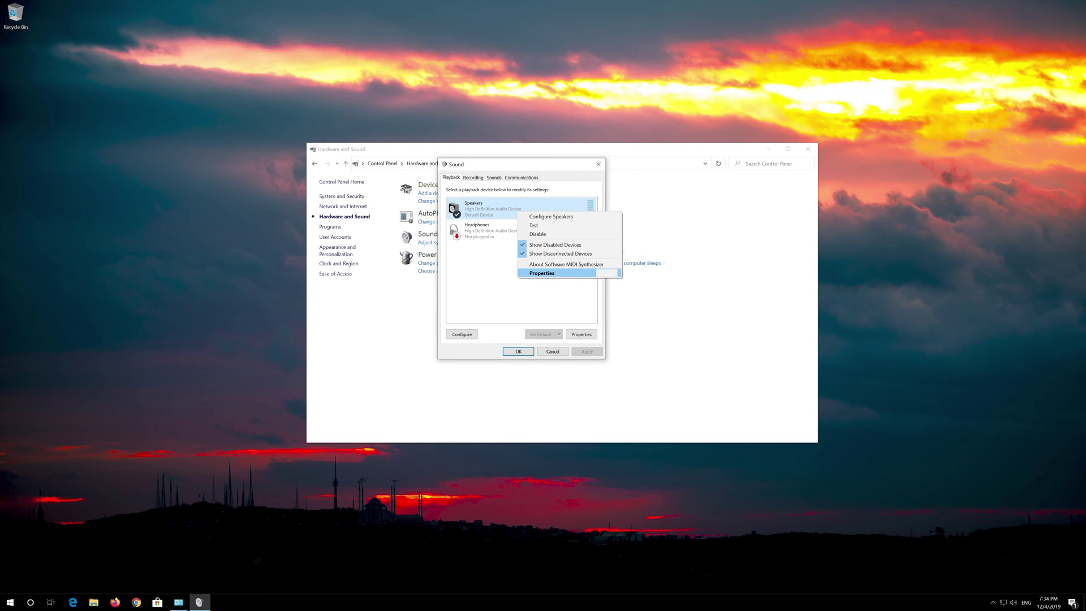
{"action": "left_click", "coordinate": [578, 273]}
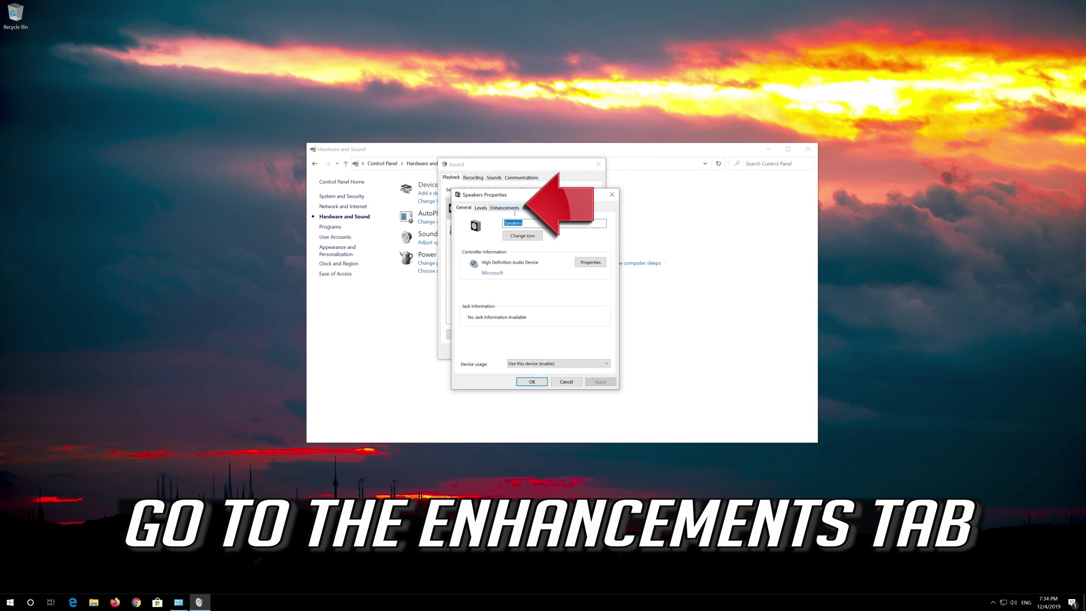
- Tick Disable all enhancements on the Speakers Enhancements tab, apply, and close with OK
{"action": "left_click", "coordinate": [515, 209]}
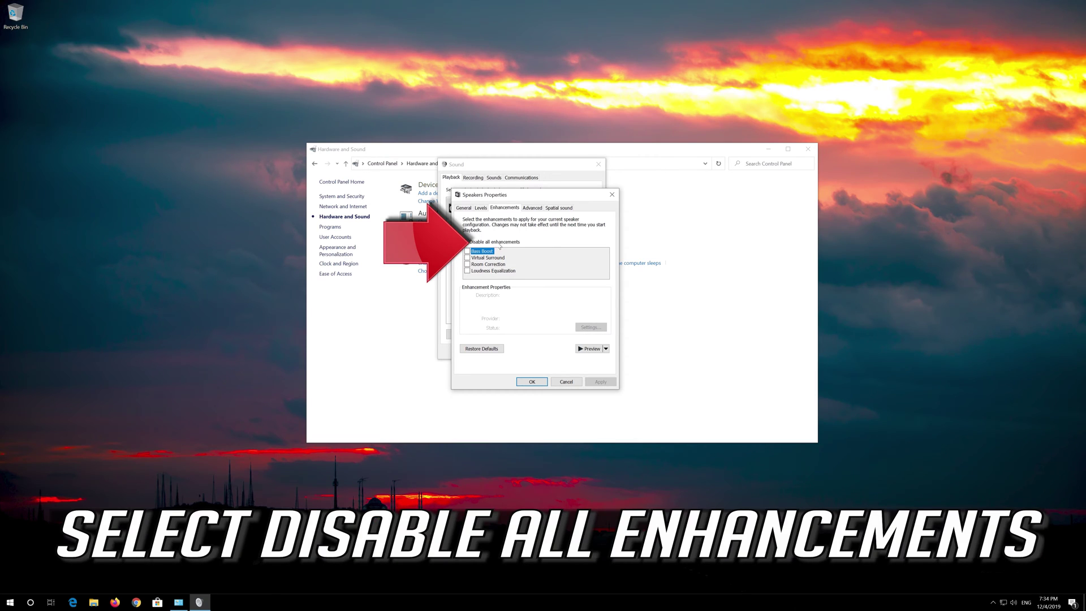
{"action": "left_click", "coordinate": [467, 242]}
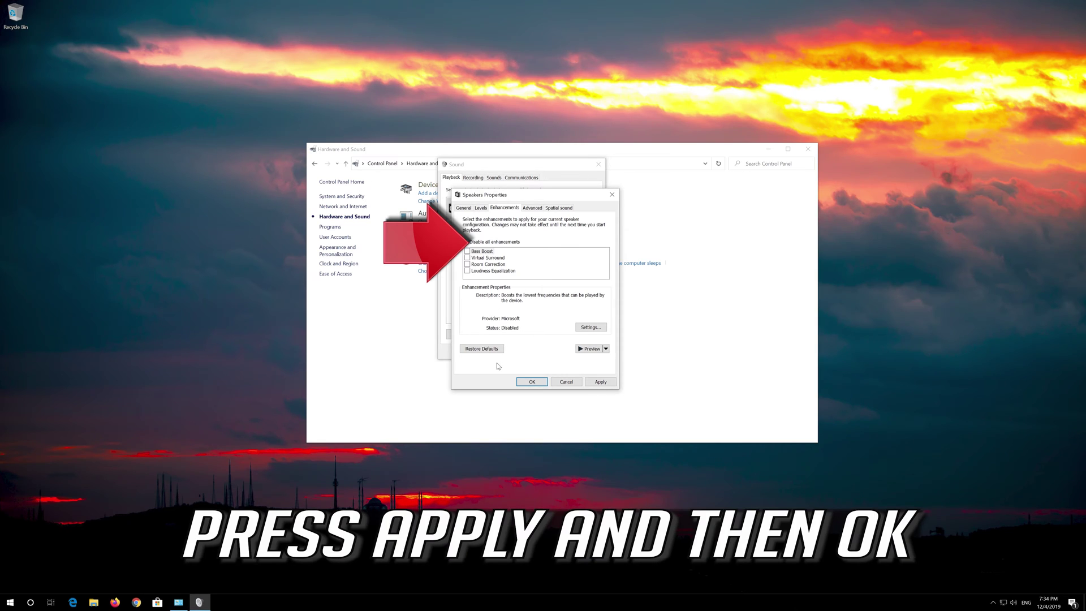
{"action": "left_click", "coordinate": [600, 382]}
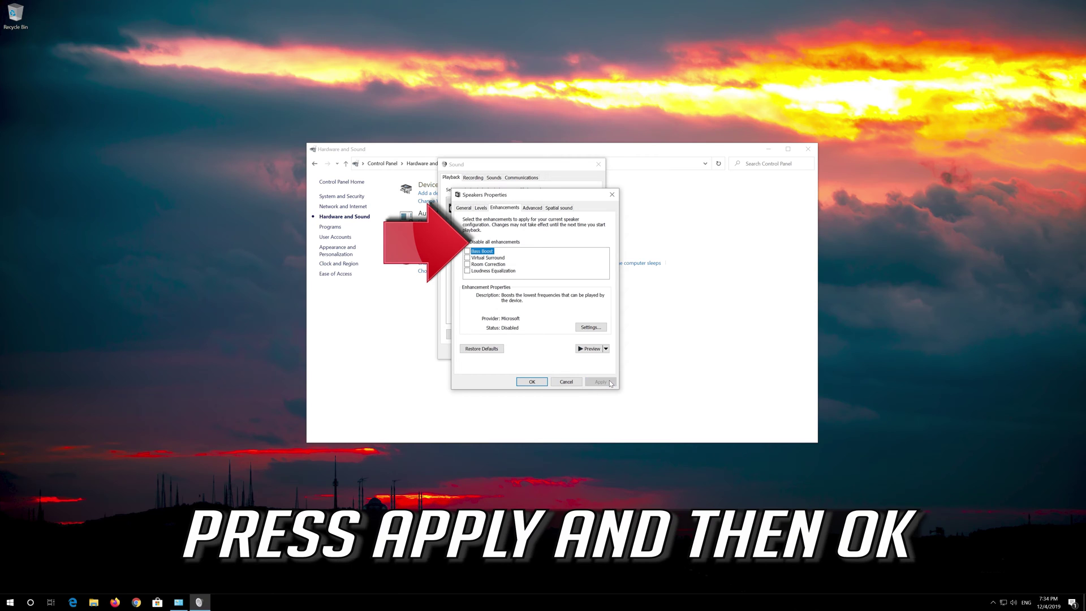
{"action": "left_click", "coordinate": [530, 382]}
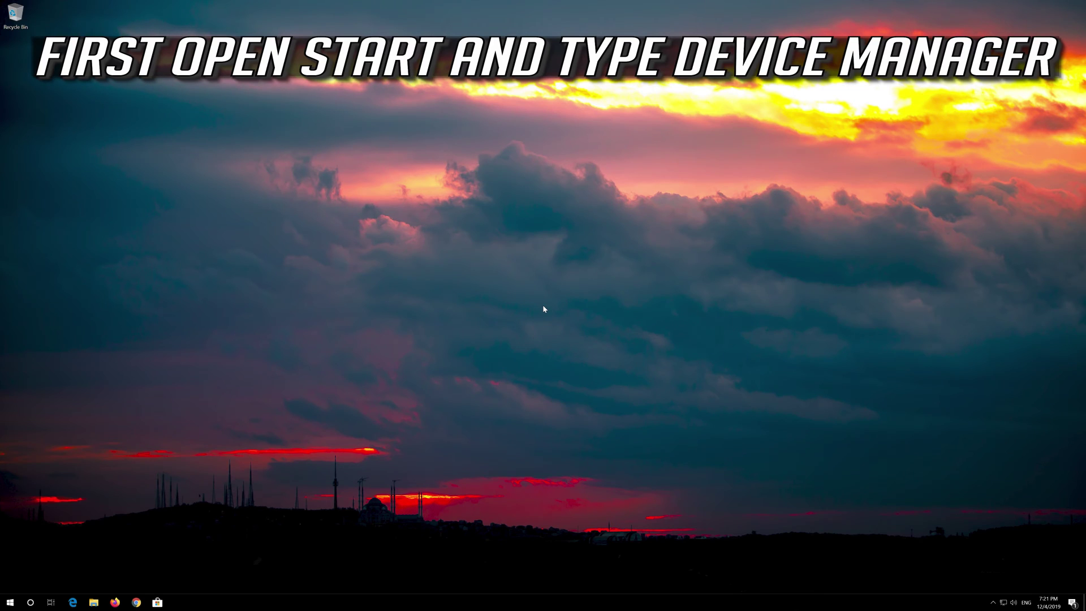
- Search Start for 'device manager' and launch Device Manager
{"action": "key", "text": "super"}
{"action": "type", "text": "device manager"}
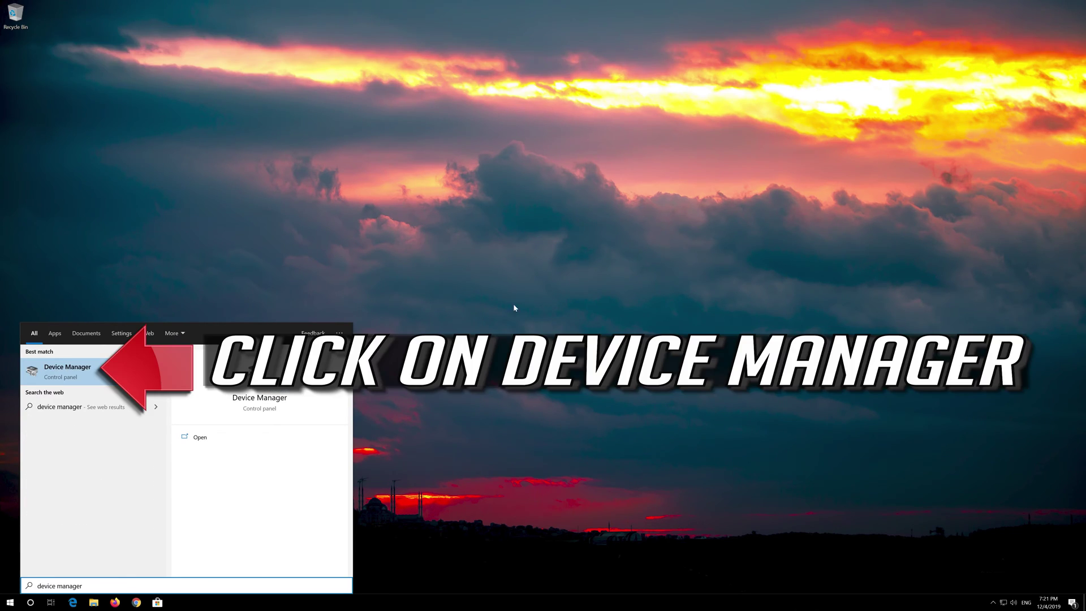
{"action": "left_click", "coordinate": [81, 376]}
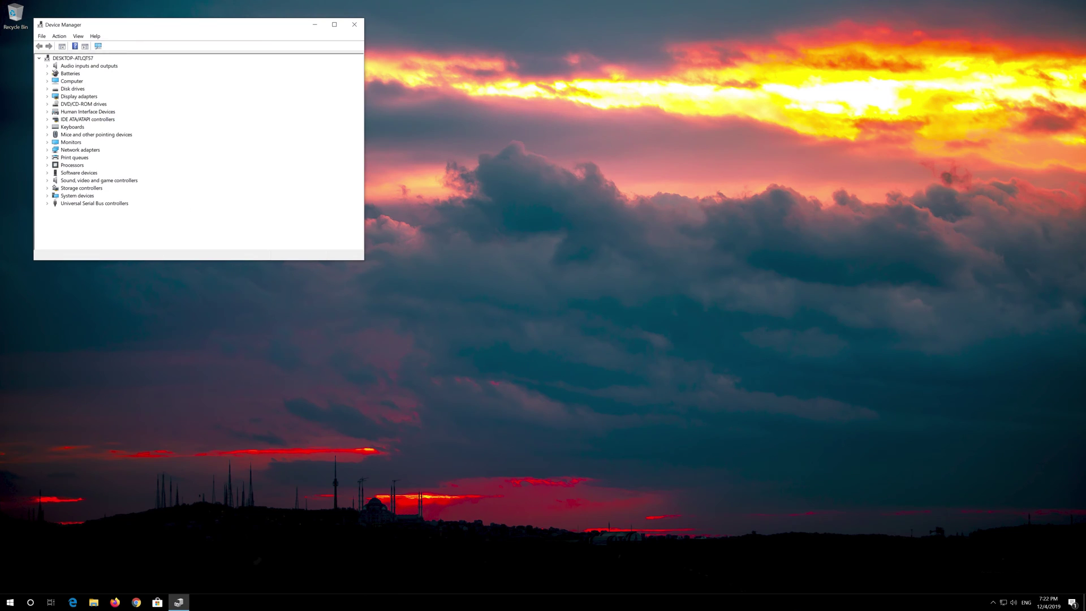
- Under Sound, video and game controllers, start Update driver for High Definition Audio Device
{"action": "left_click_drag", "start_coordinate": [227, 31], "coordinate": [530, 152]}
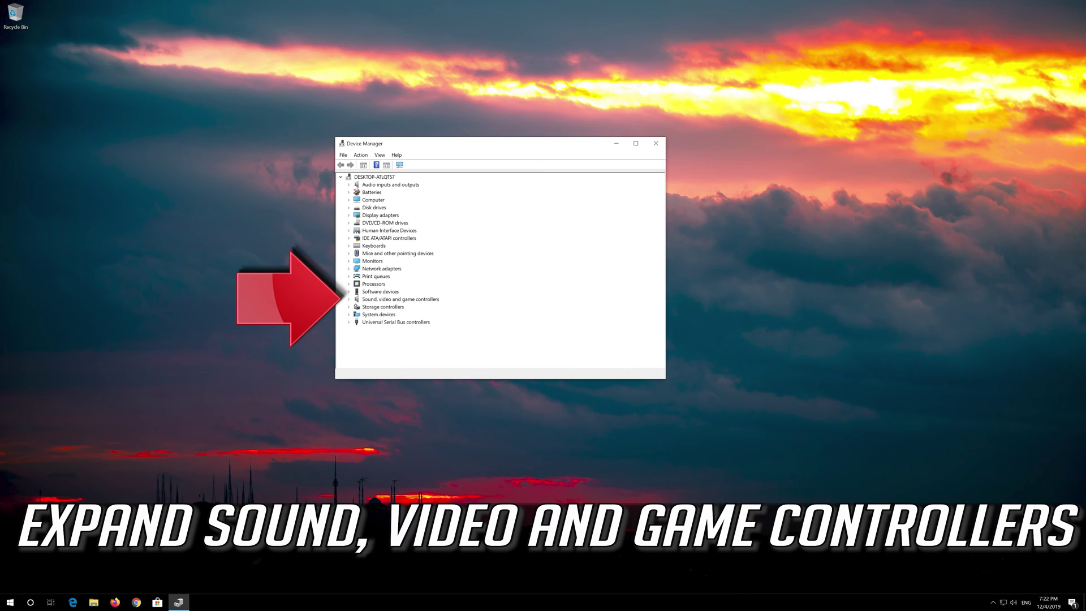
{"action": "left_click", "coordinate": [348, 299]}
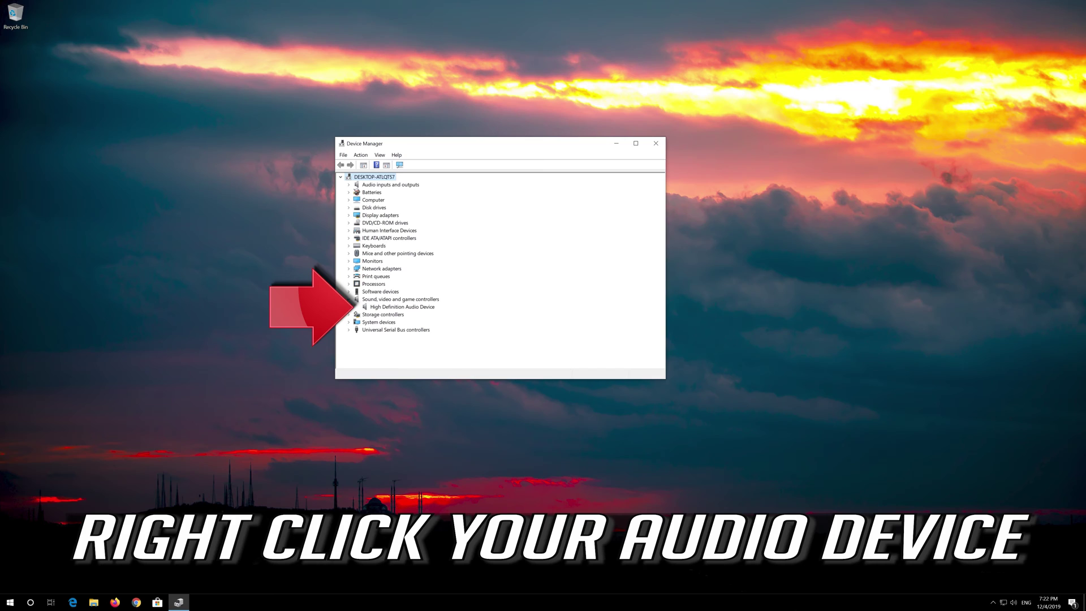
{"action": "left_click", "coordinate": [381, 306]}
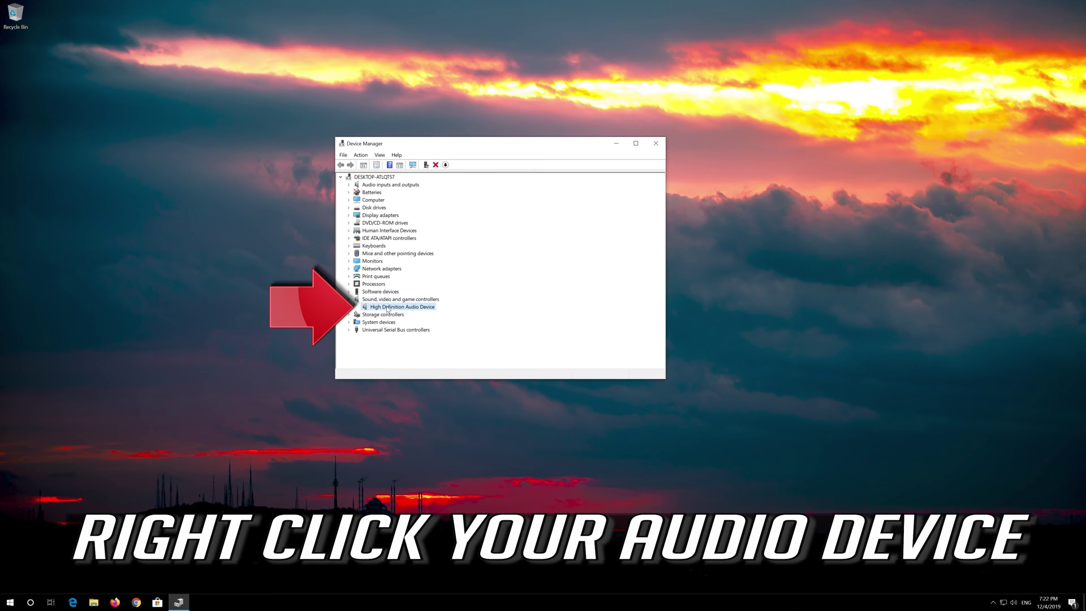
{"action": "right_click", "coordinate": [417, 309]}
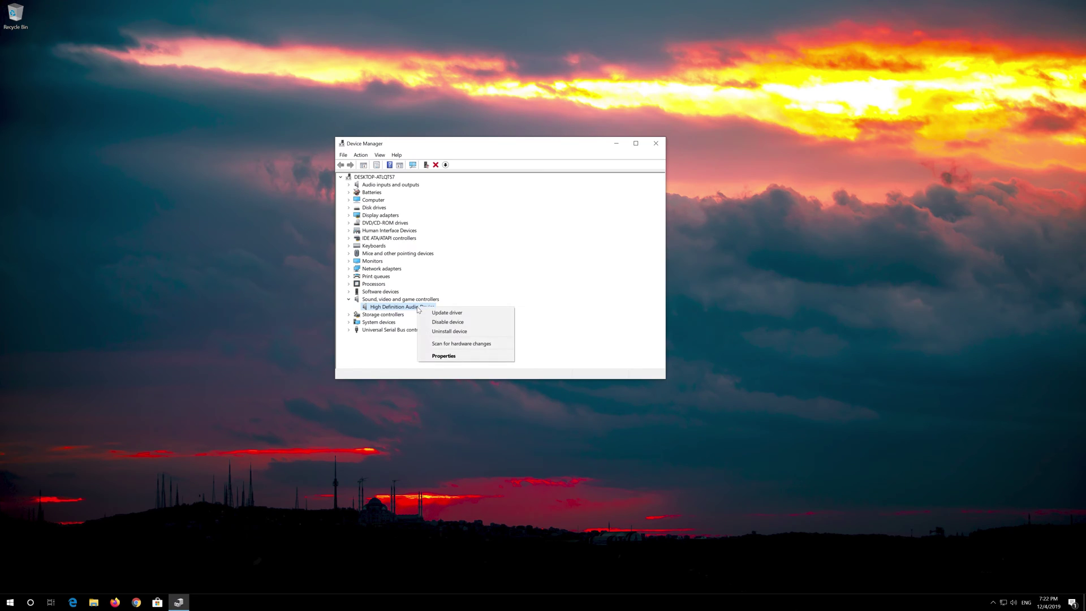
{"action": "left_click", "coordinate": [477, 314]}
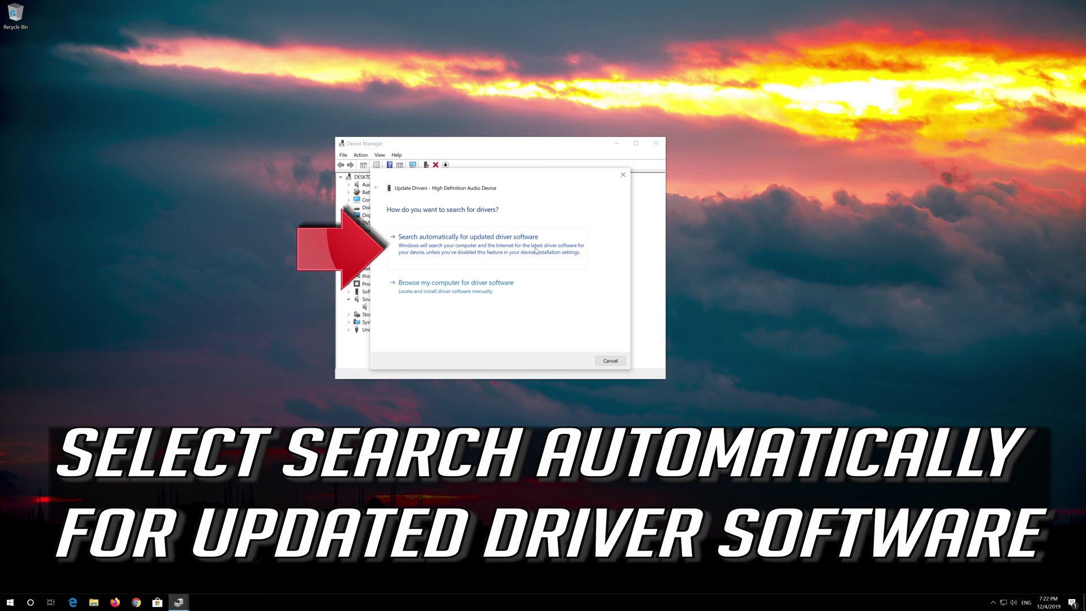
- Search automatically for a newer audio driver, then check Windows Update for drivers
{"action": "left_click", "coordinate": [489, 249]}
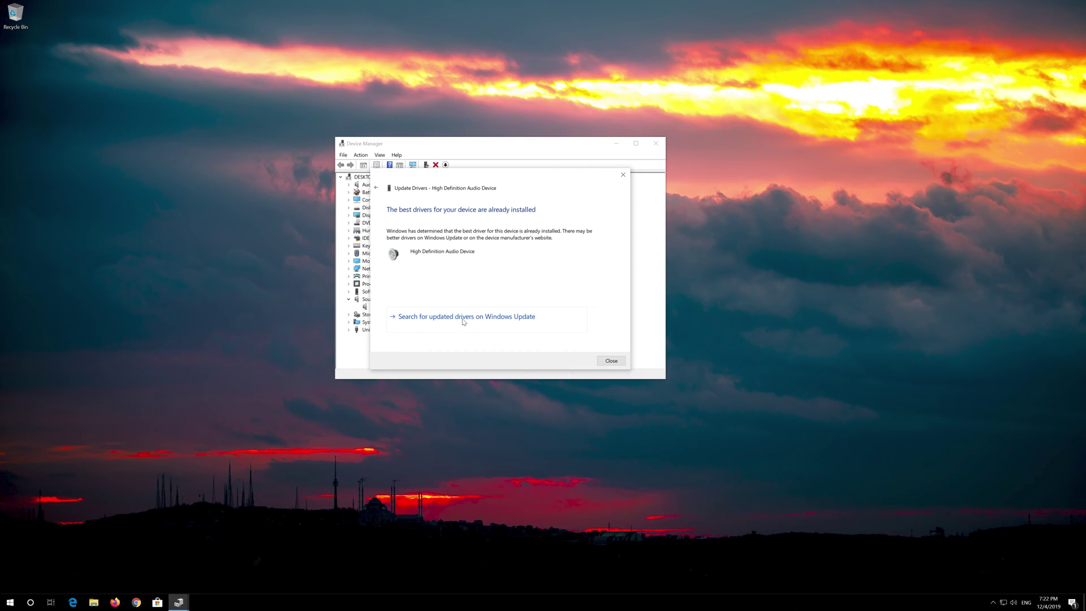
{"action": "left_click", "coordinate": [462, 317]}
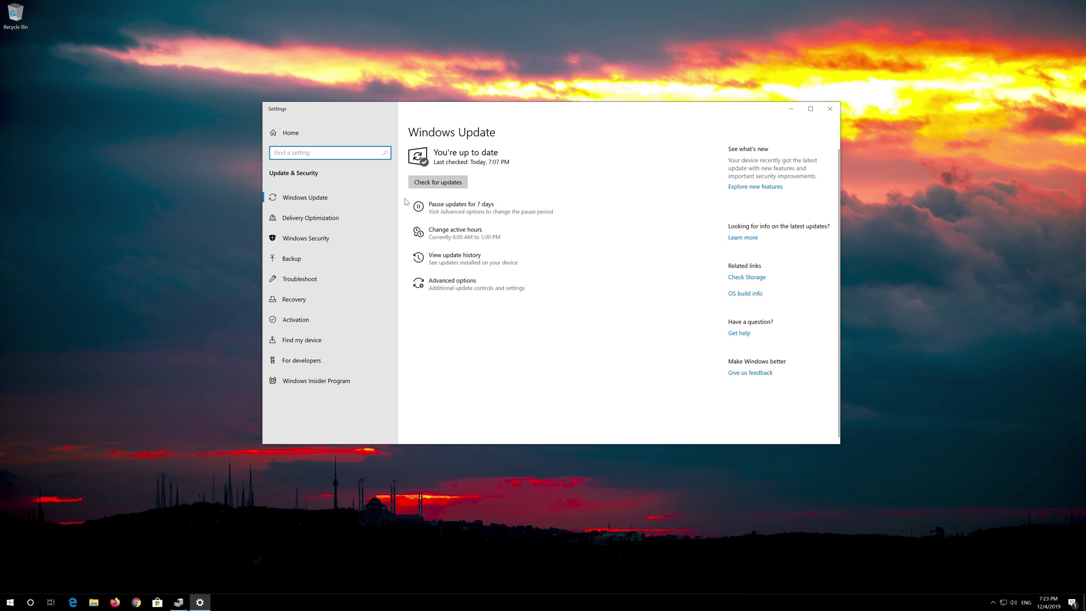
- Run a Windows Update check, which finds a .NET Framework update
{"action": "left_click", "coordinate": [439, 182]}
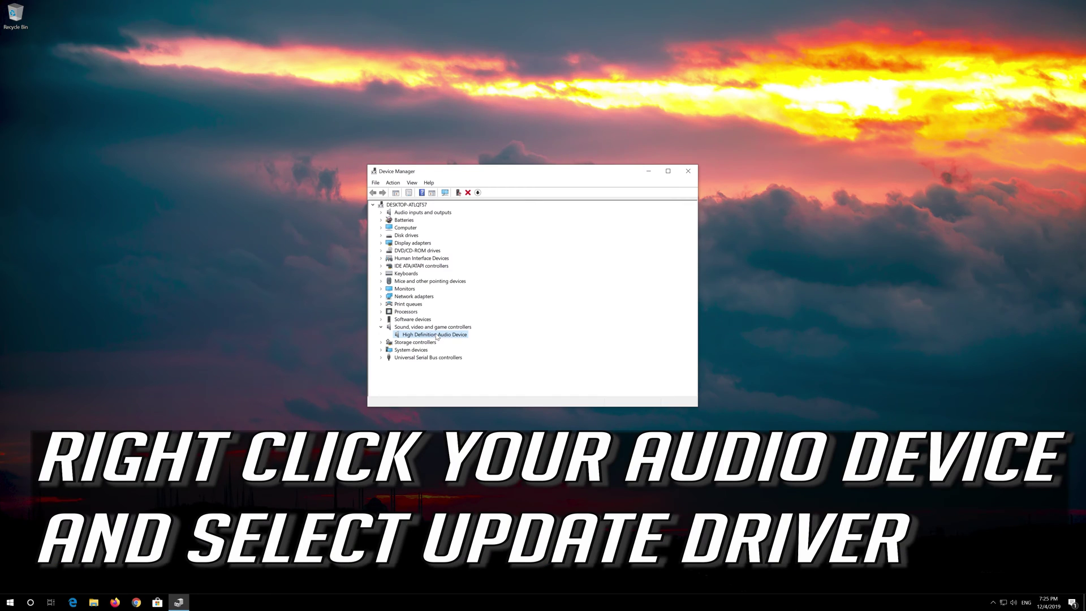
- Reinstall the High Definition Audio Device driver by picking it manually from the compatible list, accepting the warning
{"action": "right_click", "coordinate": [437, 337]}
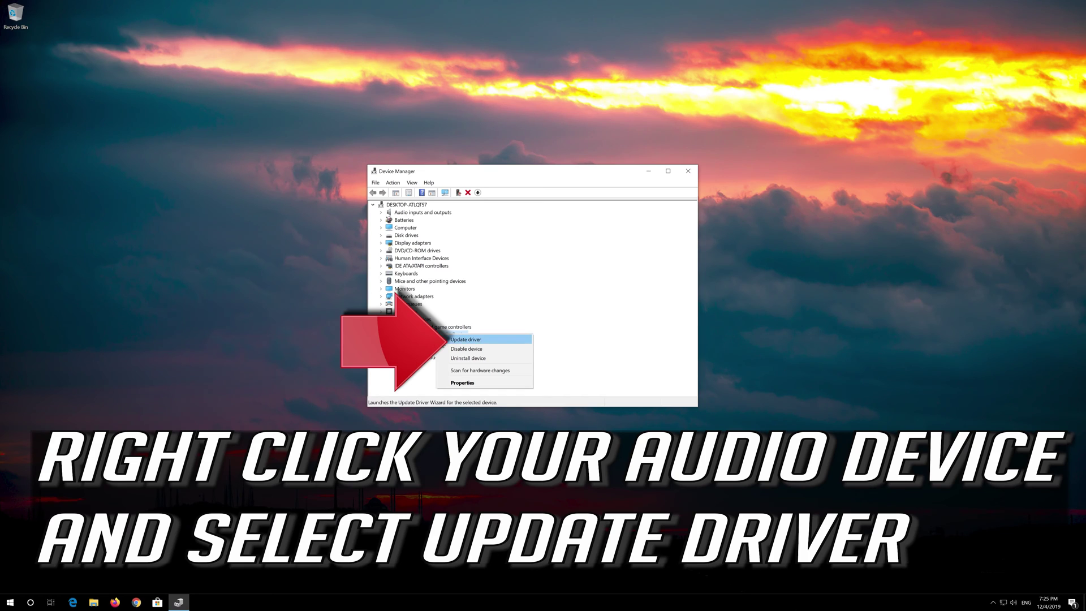
{"action": "left_click", "coordinate": [507, 342]}
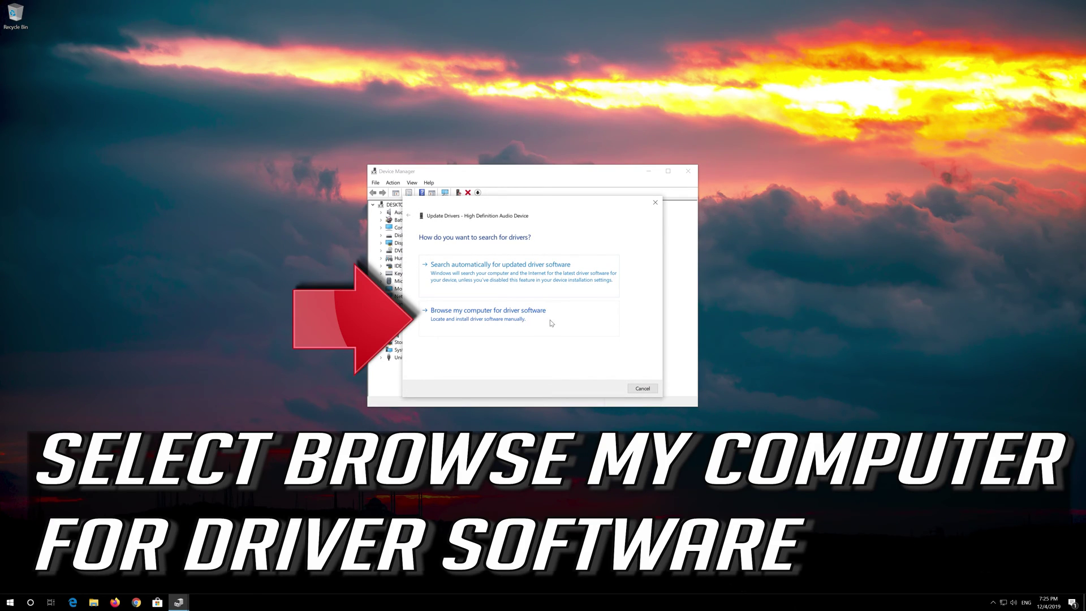
{"action": "left_click", "coordinate": [495, 326]}
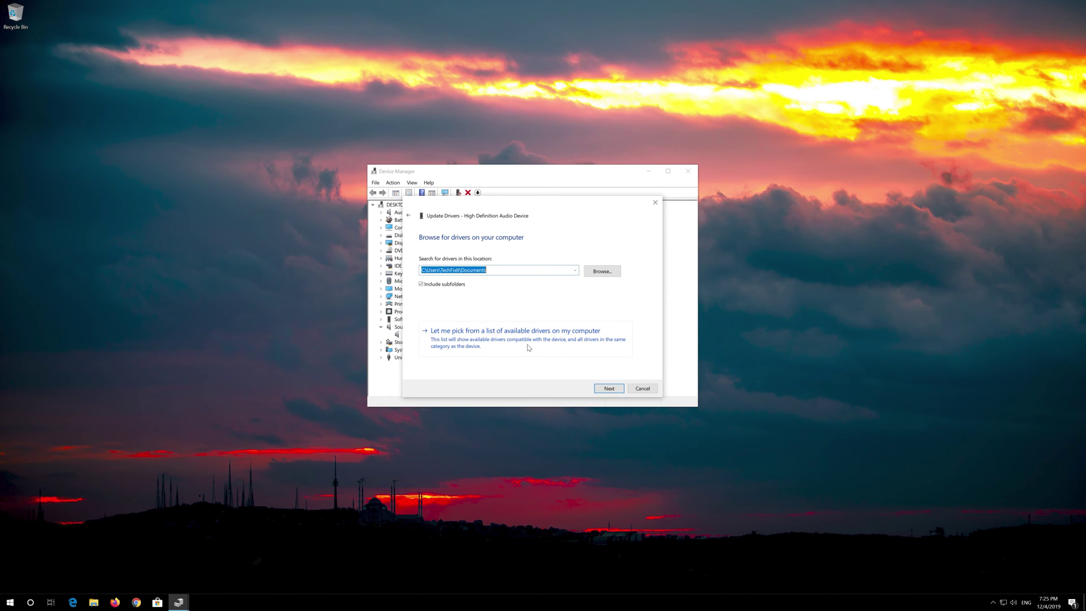
{"action": "left_click", "coordinate": [528, 347]}
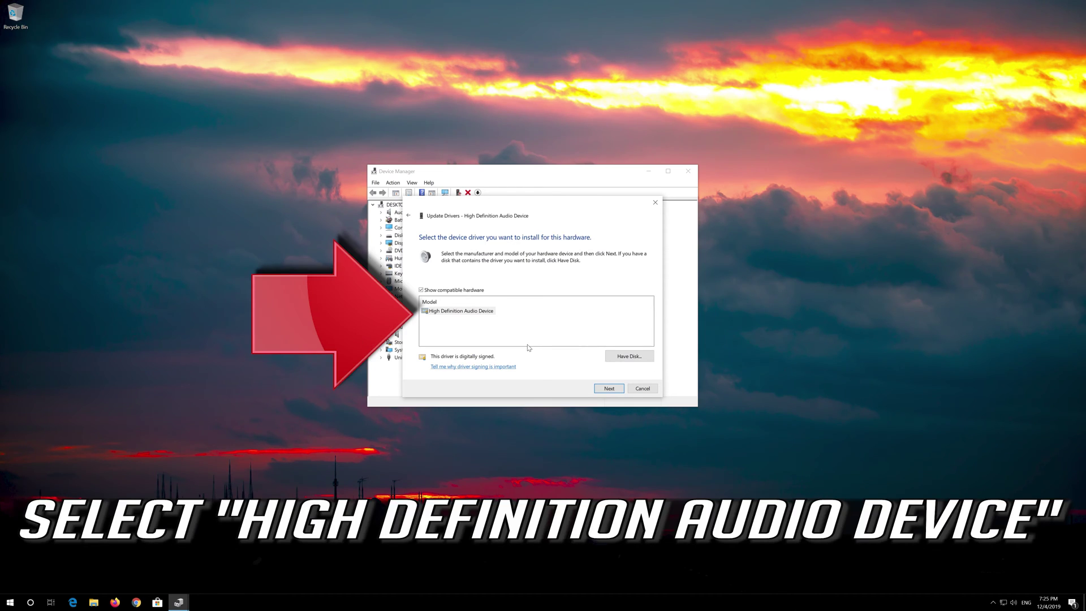
{"action": "left_click", "coordinate": [469, 313]}
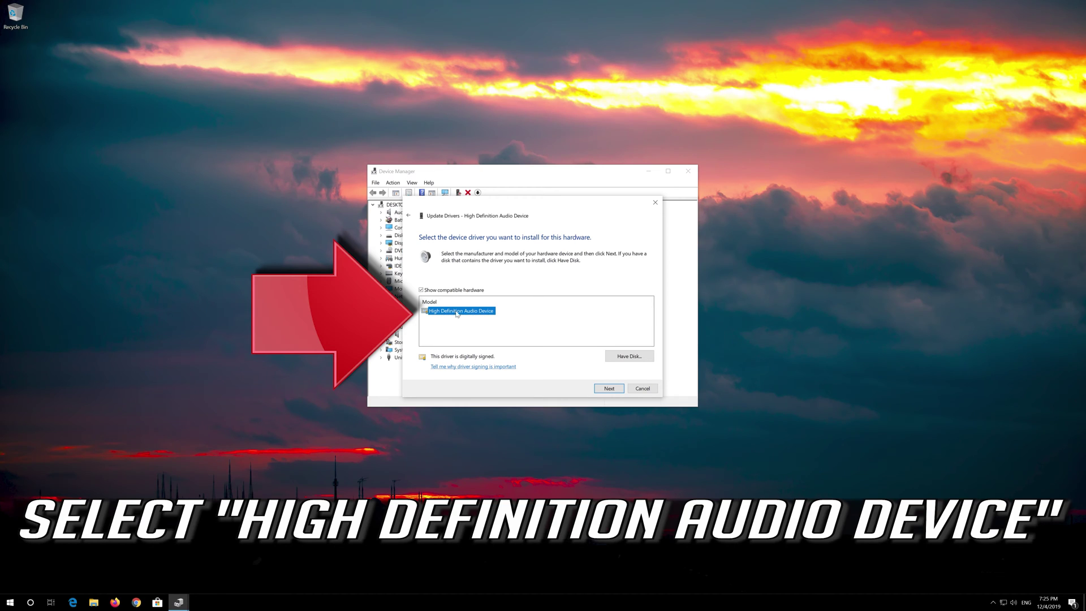
{"action": "left_click", "coordinate": [598, 391]}
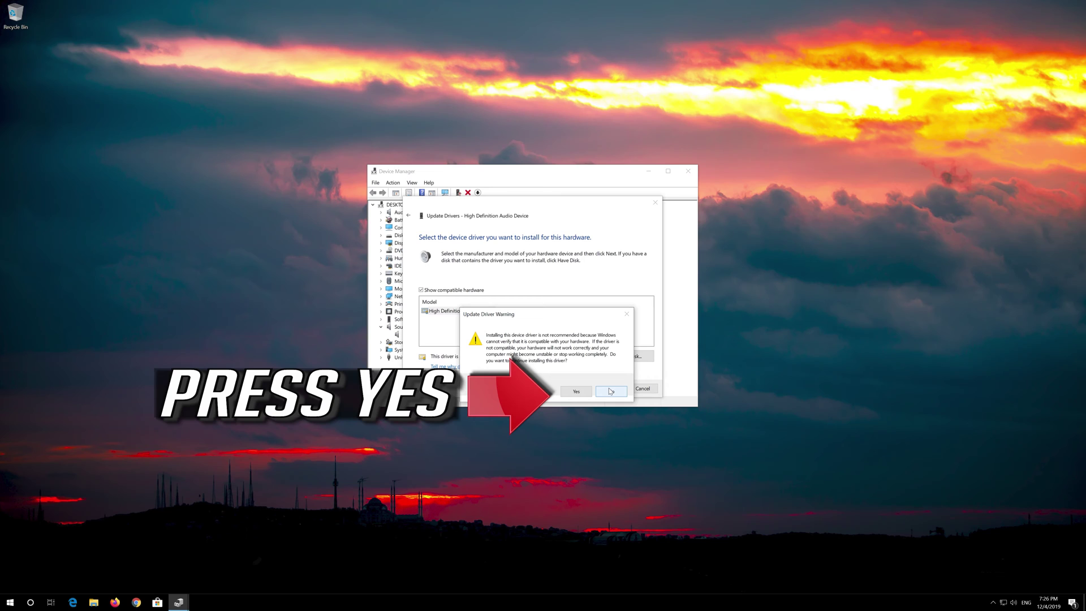
{"action": "left_click", "coordinate": [568, 394]}
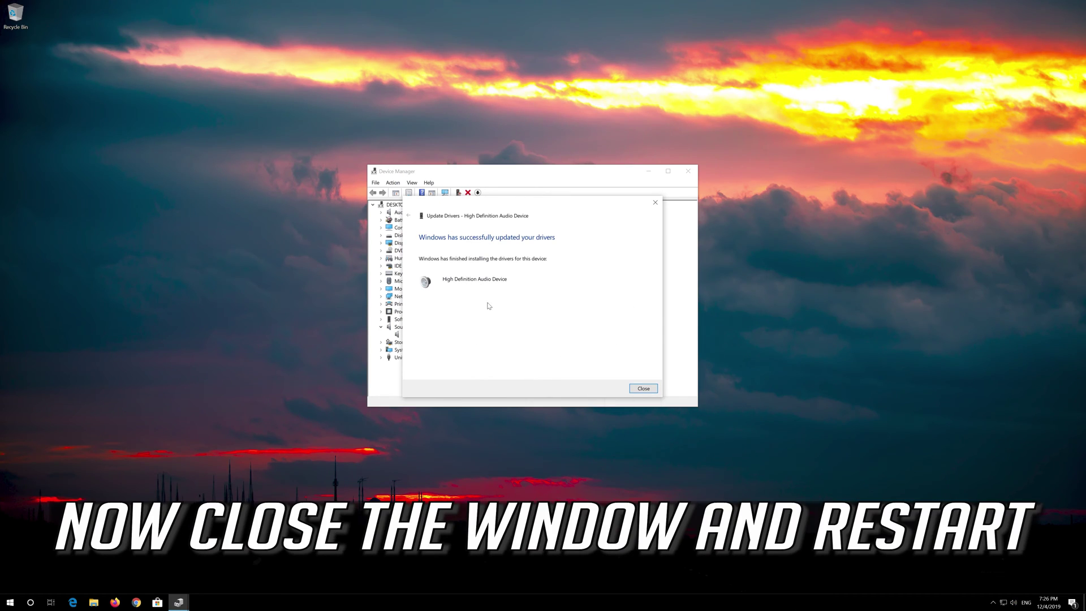
{"action": "left_click", "coordinate": [643, 388]}
- Close Device Manager and restart the computer from the Start menu's power options
{"action": "left_click", "coordinate": [688, 171]}
{"action": "left_click", "coordinate": [10, 602]}
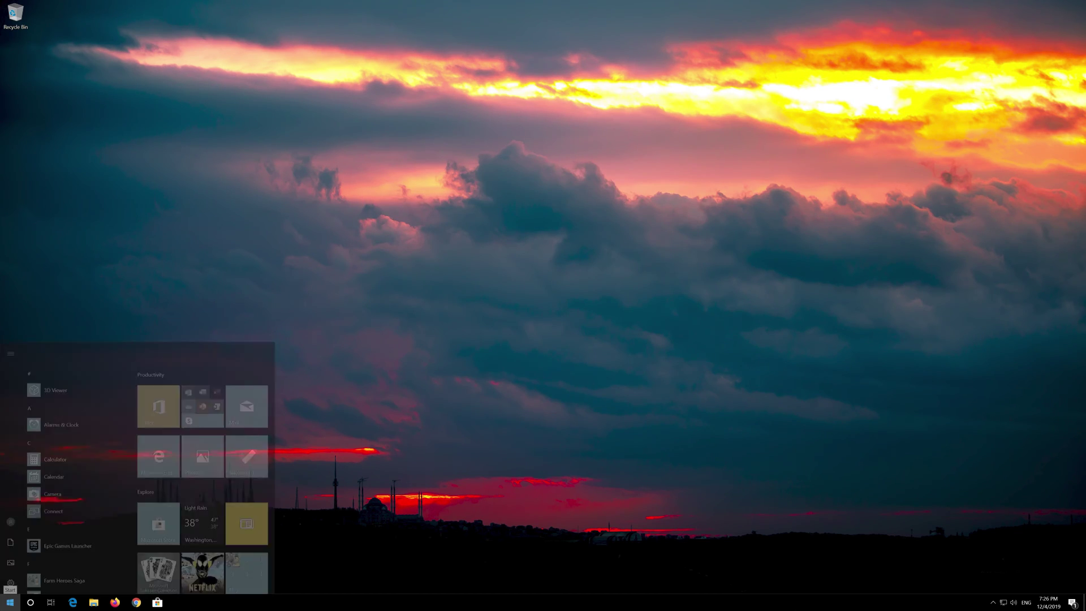
{"action": "left_click", "coordinate": [9, 588]}
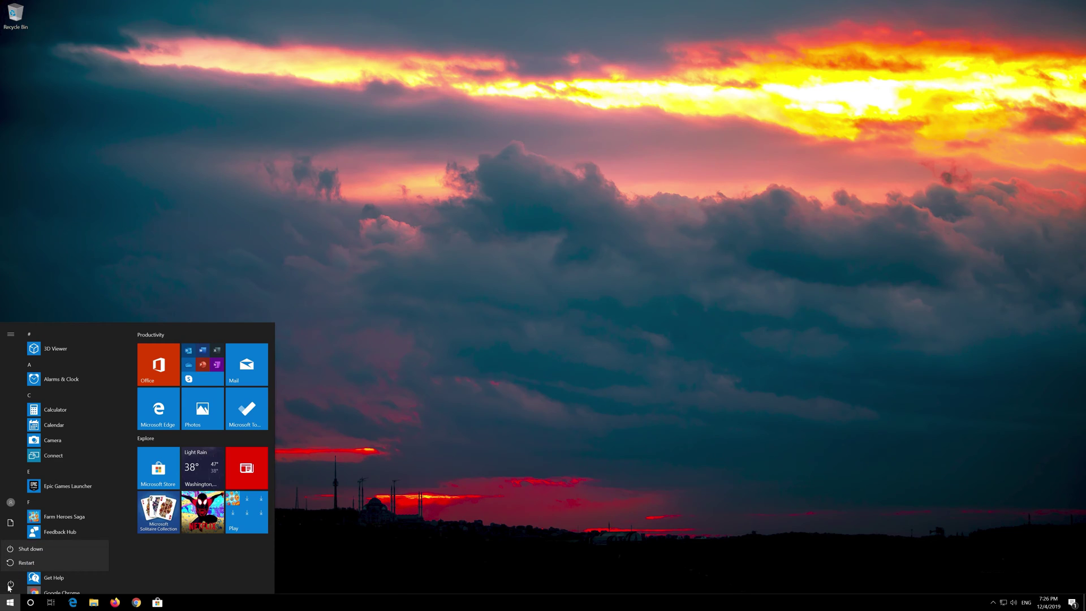
{"action": "left_click", "coordinate": [29, 567]}
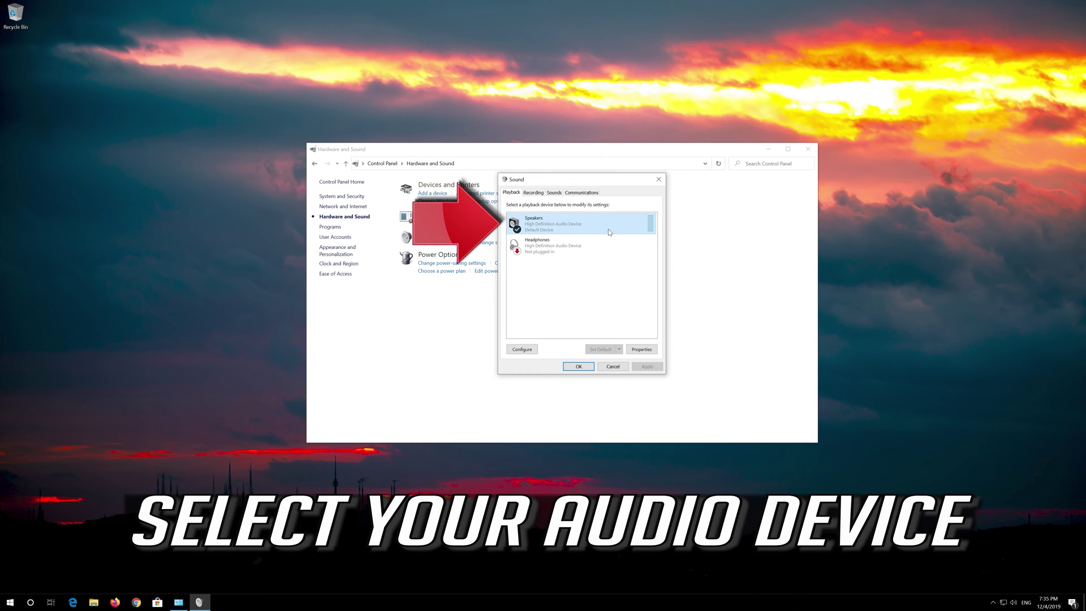
- Change the Speakers' Default Format under Advanced properties, apply it, and close the Sound dialog
{"action": "right_click", "coordinate": [571, 225]}
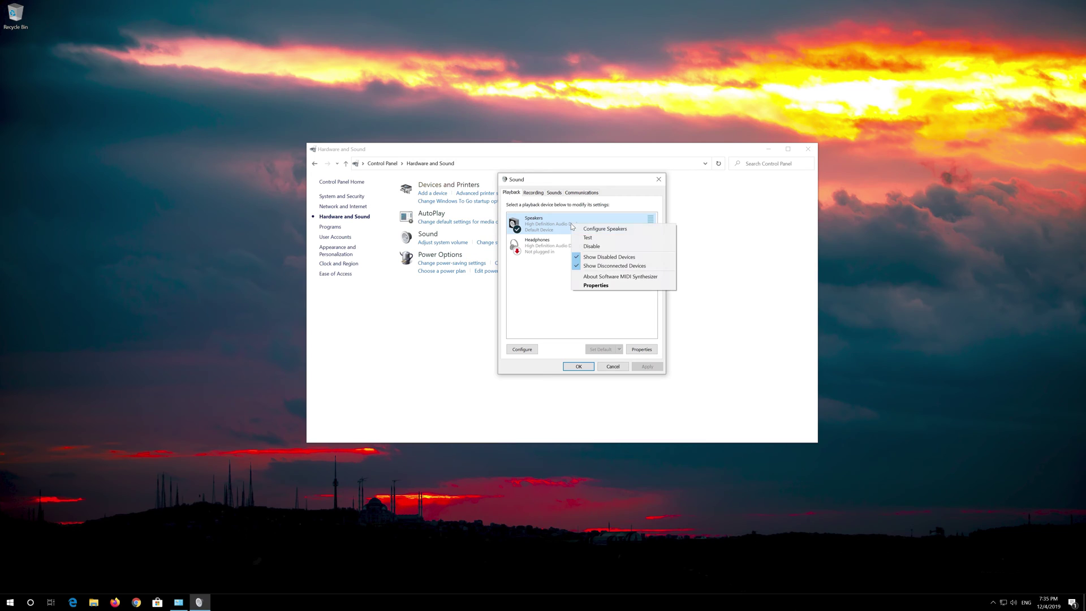
{"action": "left_click", "coordinate": [620, 289]}
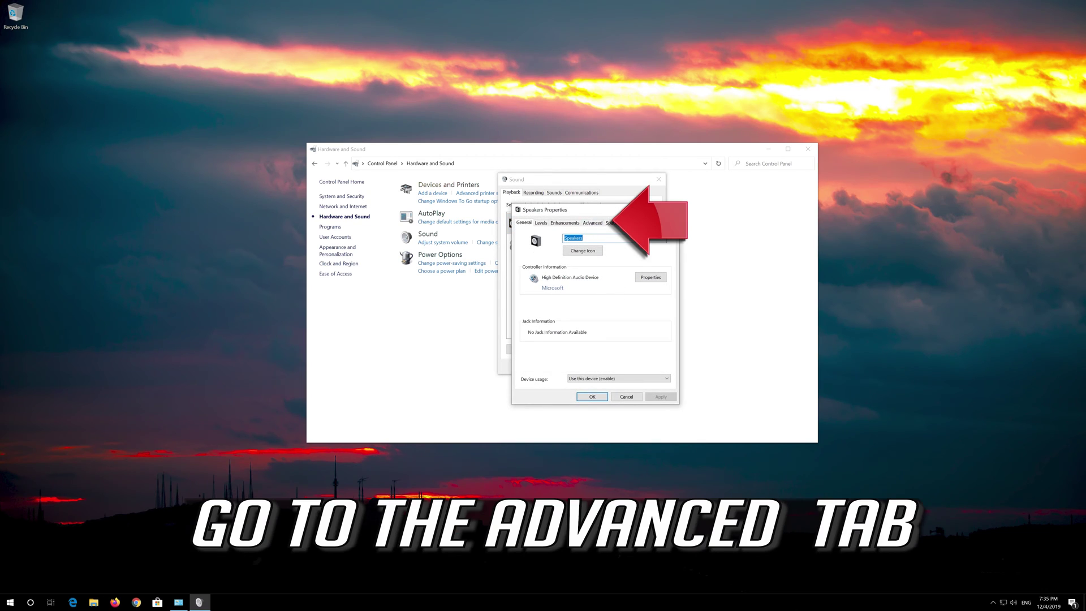
{"action": "left_click", "coordinate": [593, 224]}
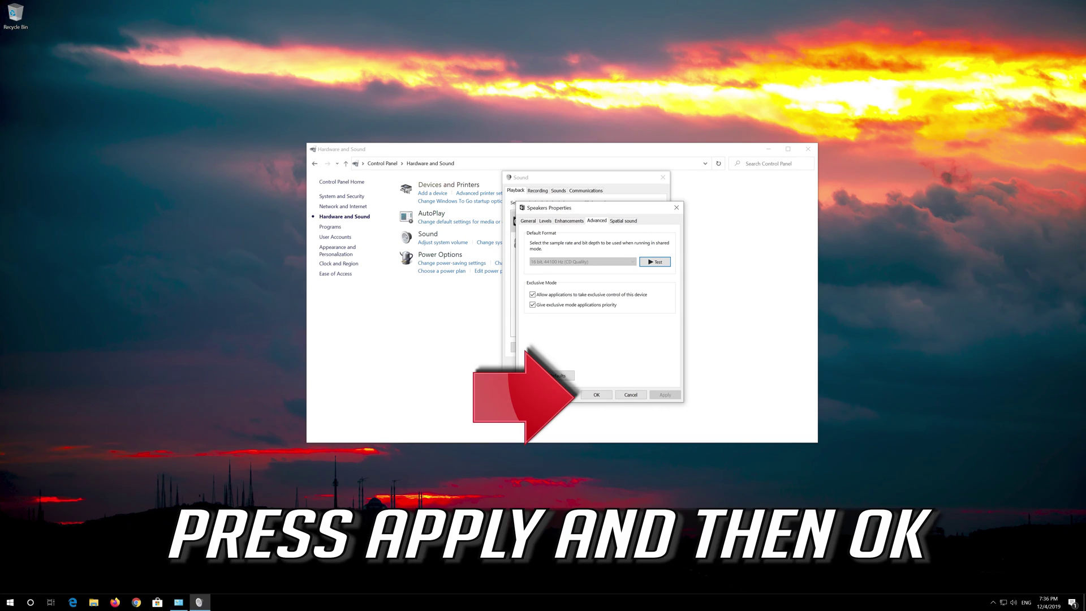
{"action": "left_click", "coordinate": [596, 395]}
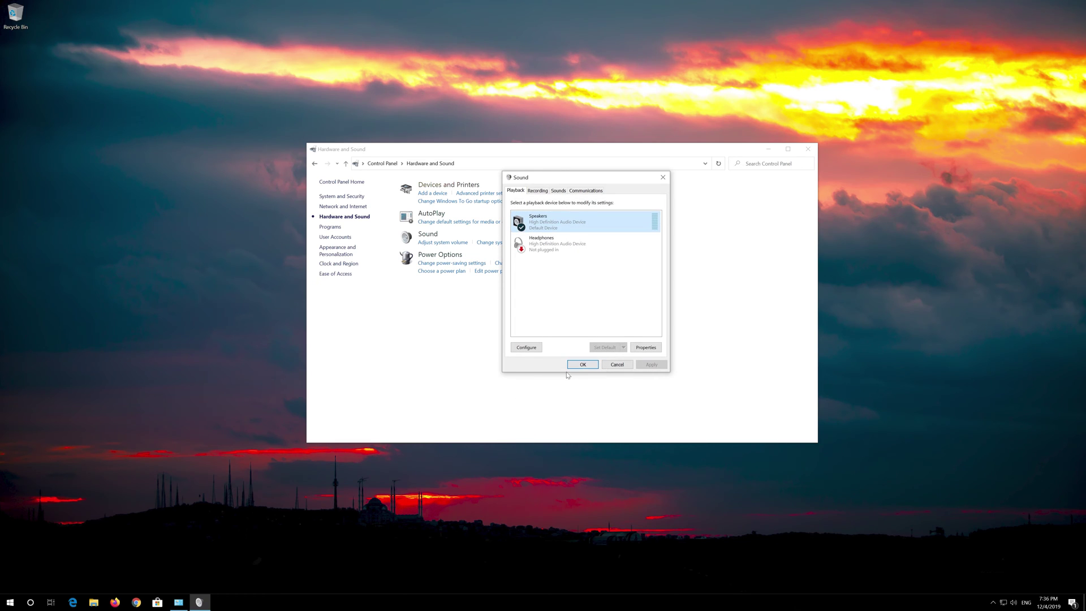
{"action": "left_click", "coordinate": [582, 364]}
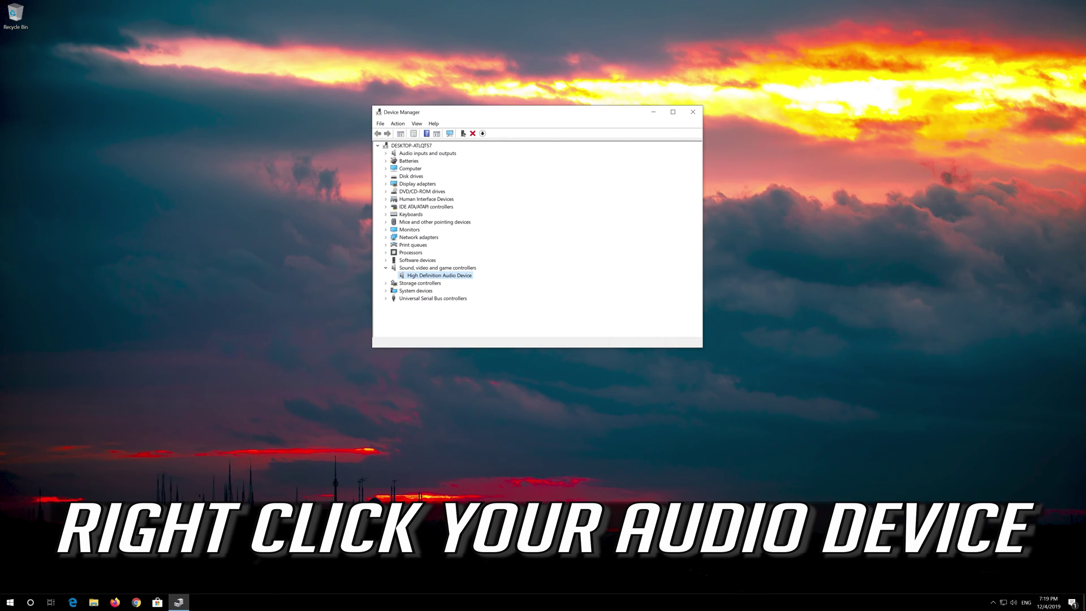
- Uninstall the High Definition Audio Device from Device Manager and confirm the removal
{"action": "right_click", "coordinate": [445, 279]}
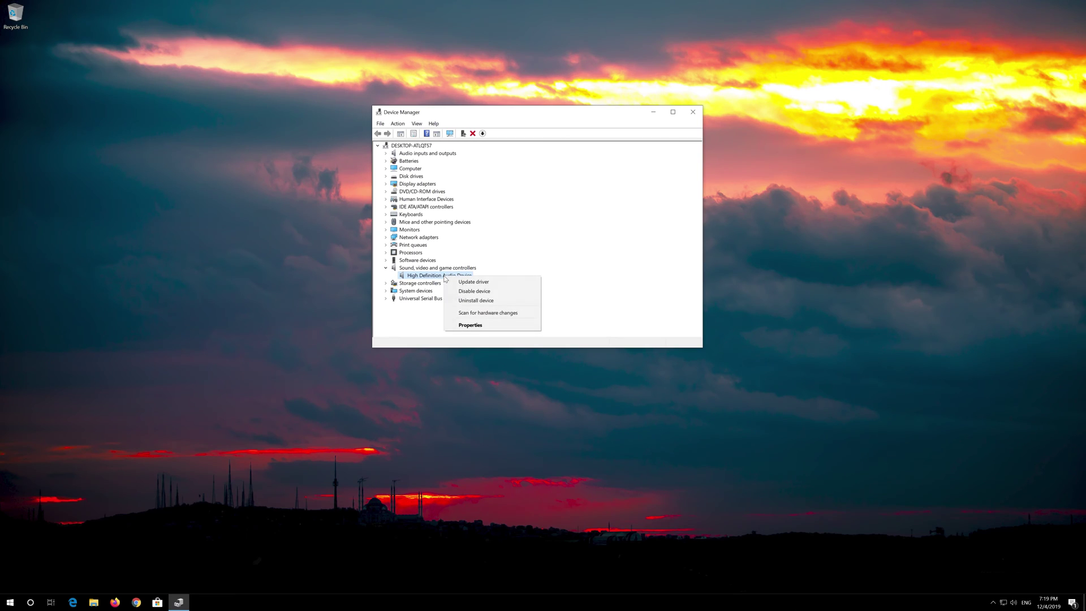
{"action": "left_click", "coordinate": [501, 301]}
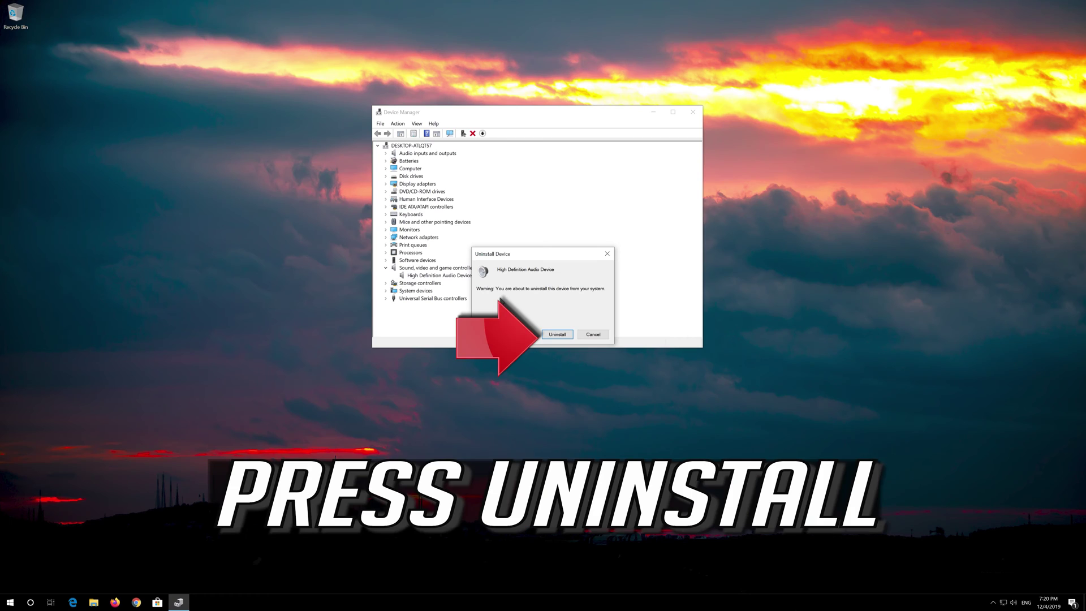
{"action": "left_click", "coordinate": [557, 335]}
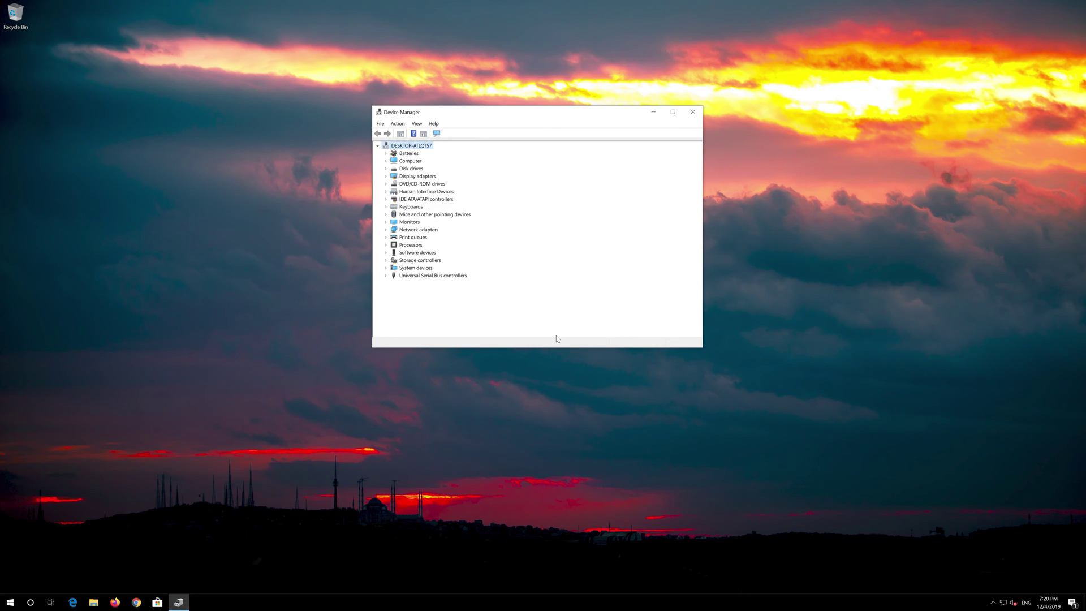
- Close Device Manager and restart the PC via Start's power options
{"action": "left_click", "coordinate": [692, 114]}
{"action": "left_click", "coordinate": [3, 600]}
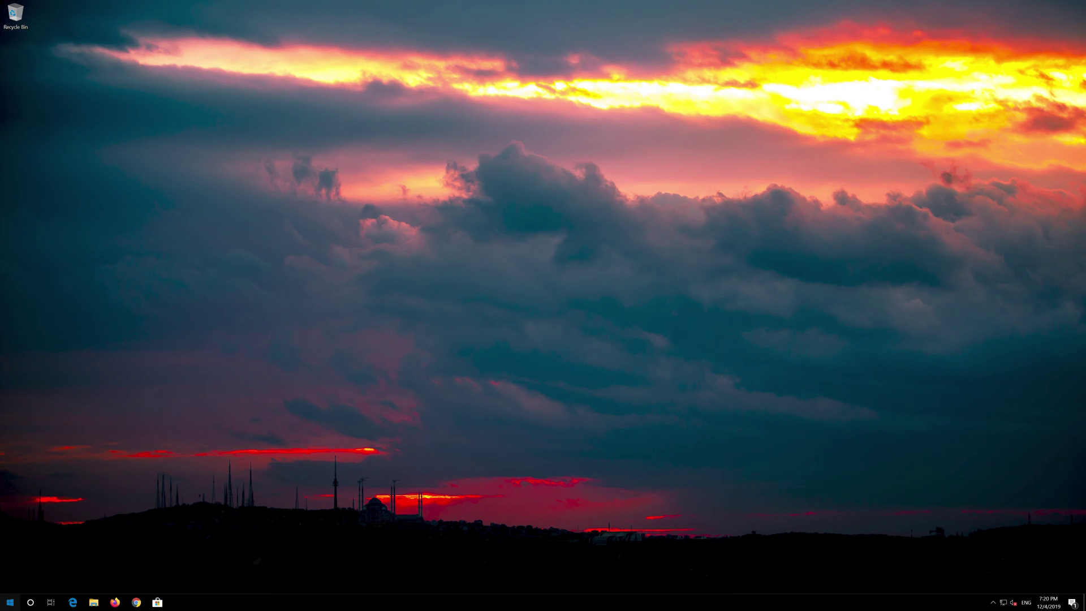
{"action": "left_click", "coordinate": [15, 584]}
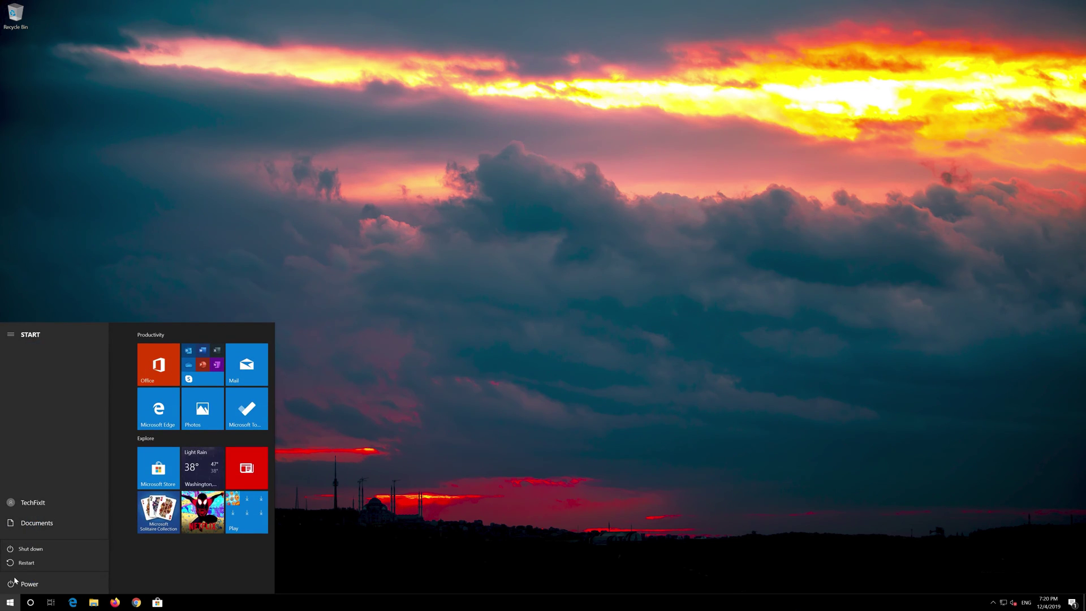
{"action": "left_click", "coordinate": [20, 565]}
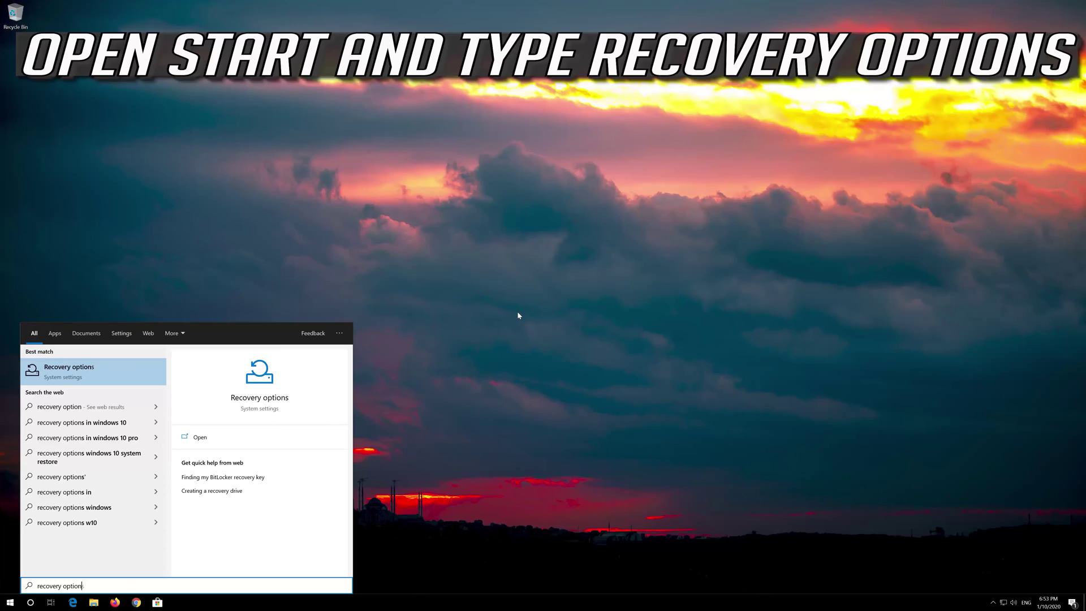
- Open Recovery options and choose Restart now under Advanced startup
{"action": "left_click", "coordinate": [94, 374]}
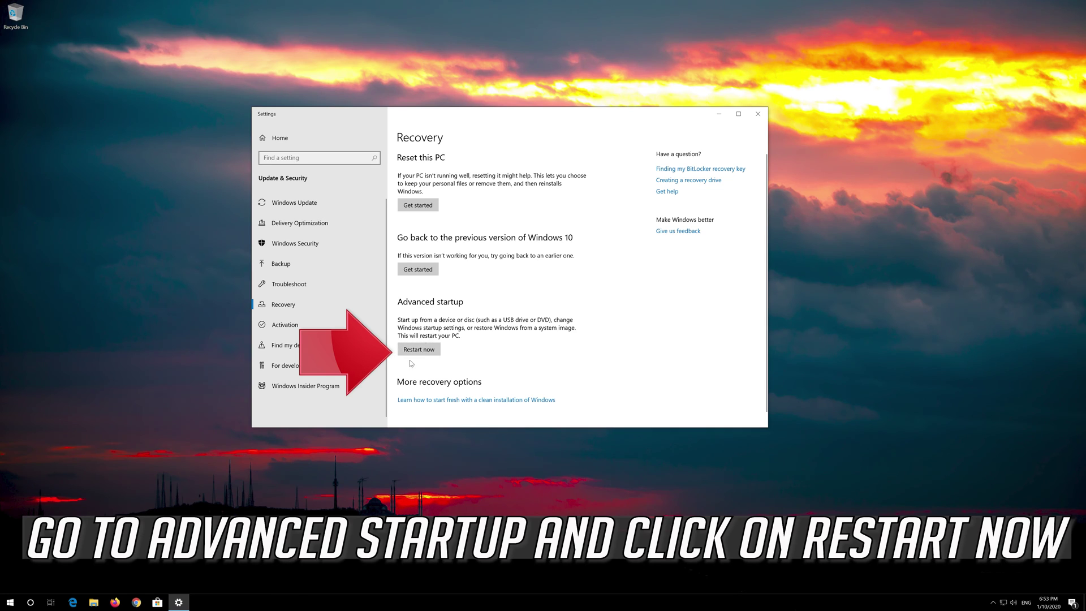
{"action": "left_click", "coordinate": [421, 350]}
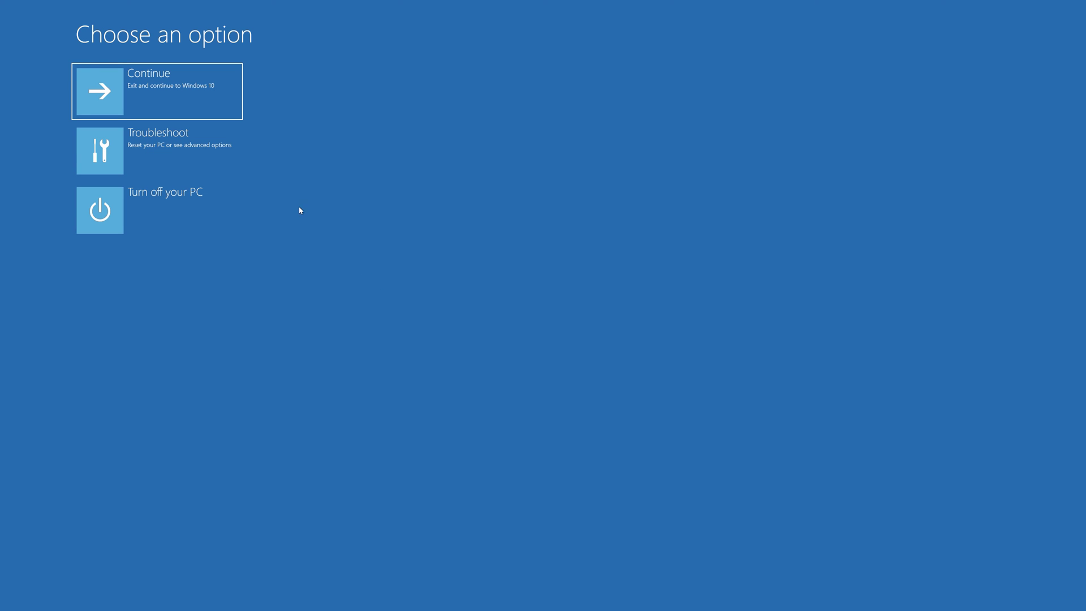
- Launch System Restore through Troubleshoot > Advanced options in the recovery environment
{"action": "left_click", "coordinate": [175, 155]}
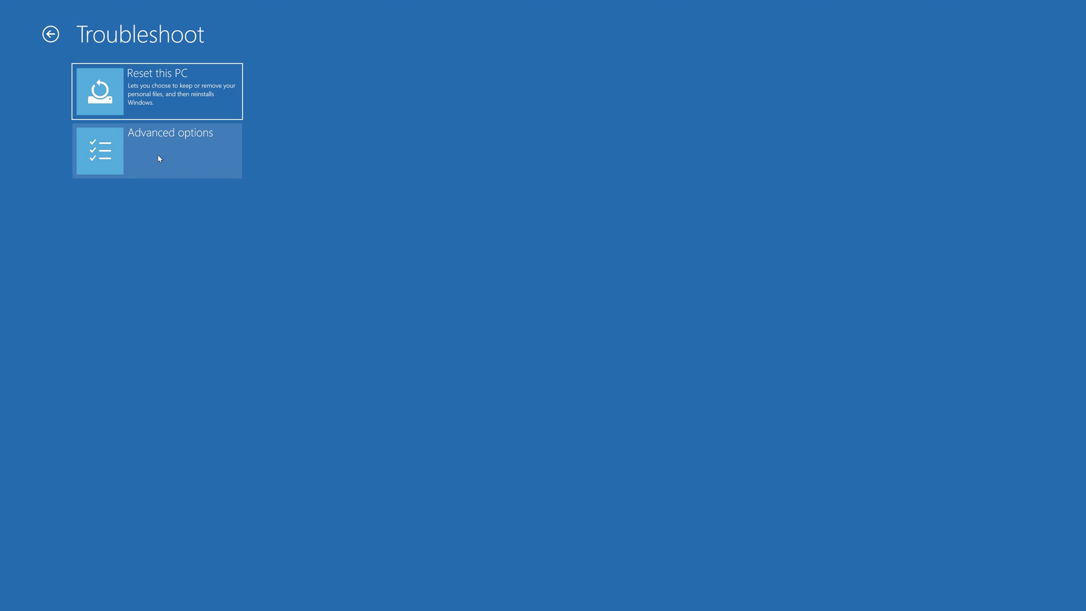
{"action": "left_click", "coordinate": [173, 158]}
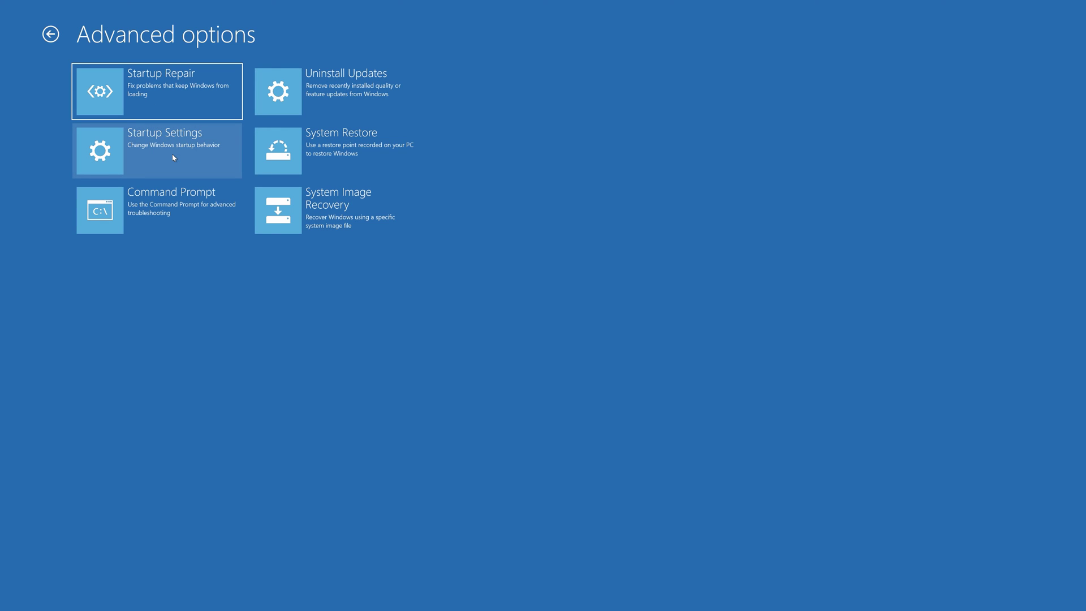
{"action": "left_click", "coordinate": [357, 165]}
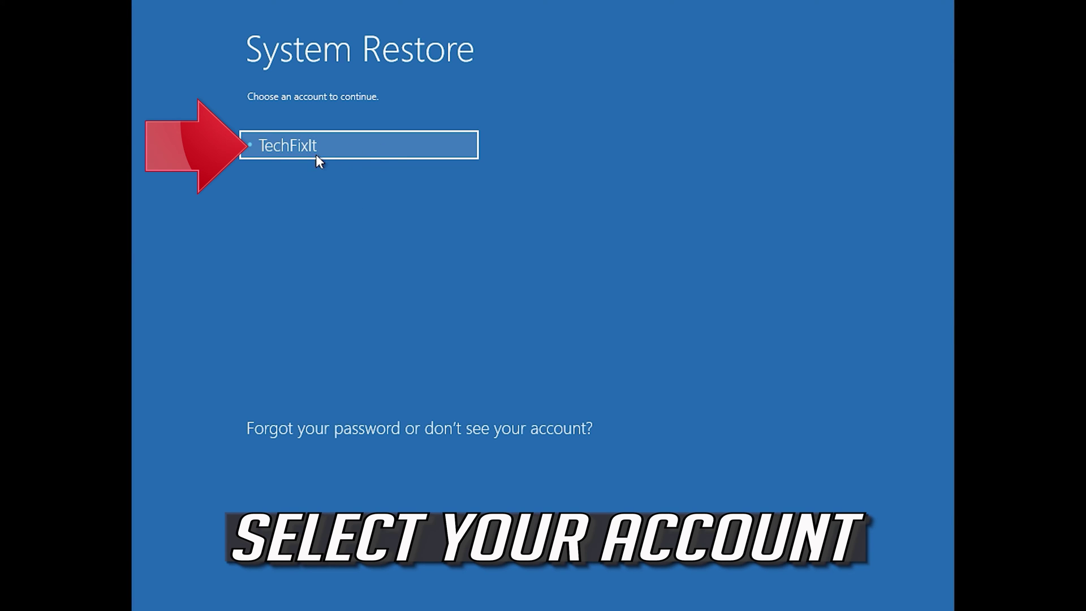
- Sign in with the account password and restore the system to the 1/10/2020 12:21:42 AM restore point
{"action": "left_click", "coordinate": [370, 144]}
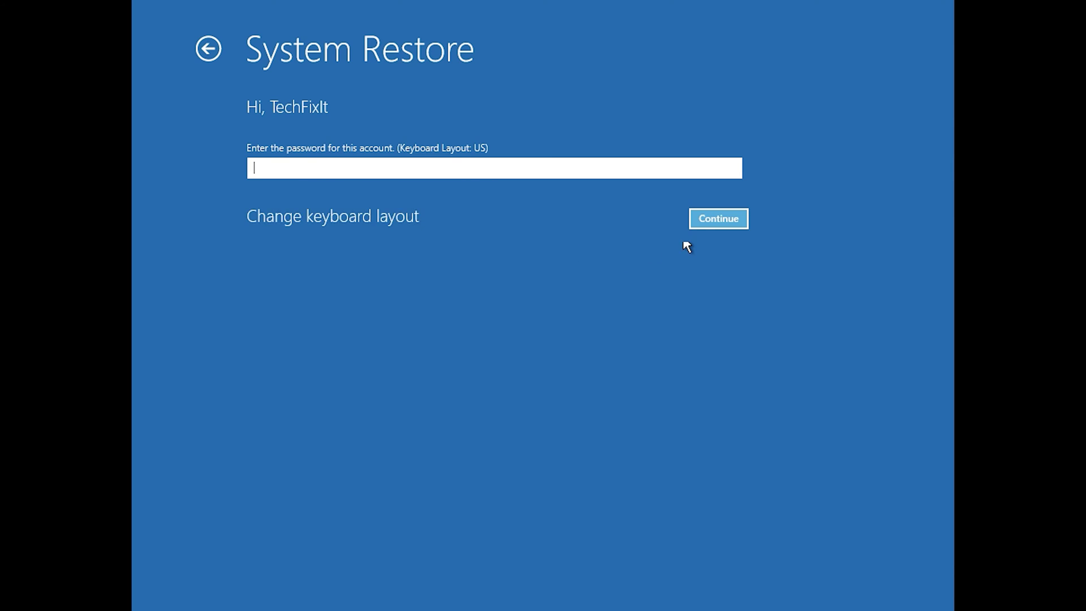
{"action": "left_click", "coordinate": [707, 219]}
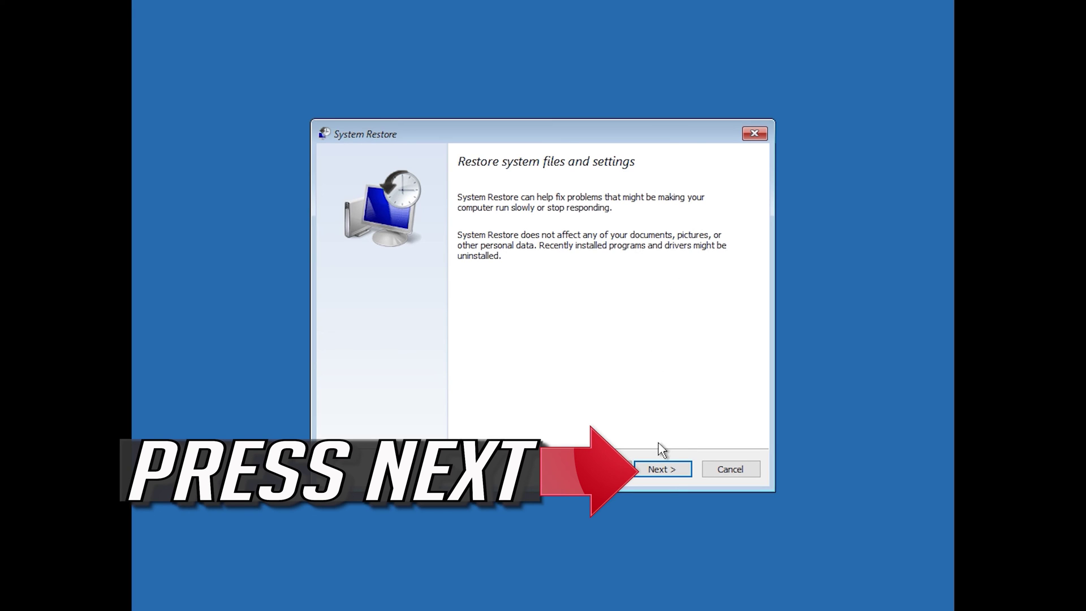
{"action": "left_click", "coordinate": [664, 471]}
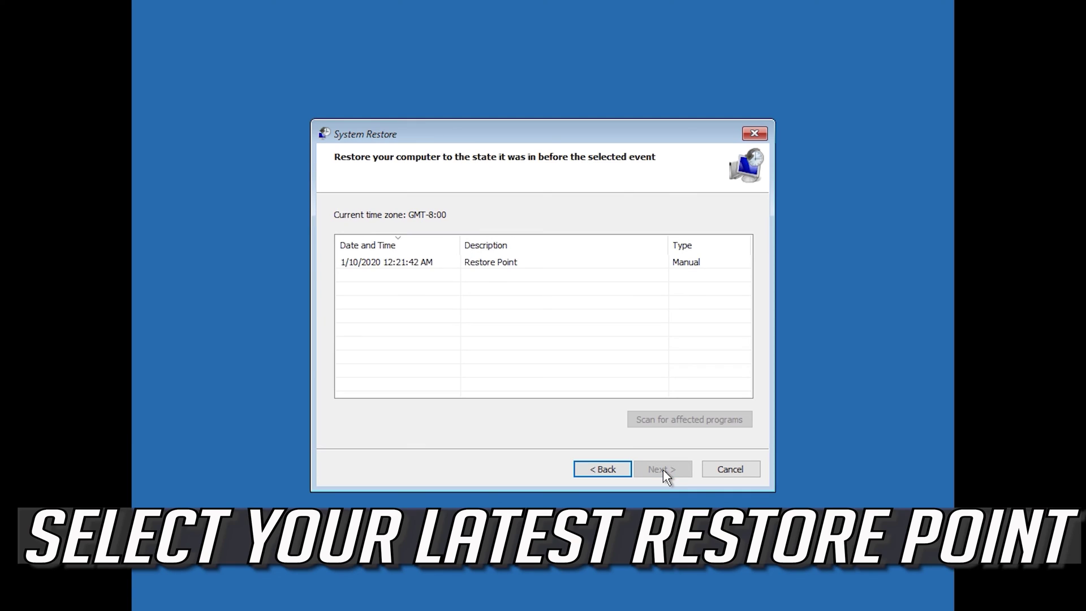
{"action": "left_click", "coordinate": [388, 264]}
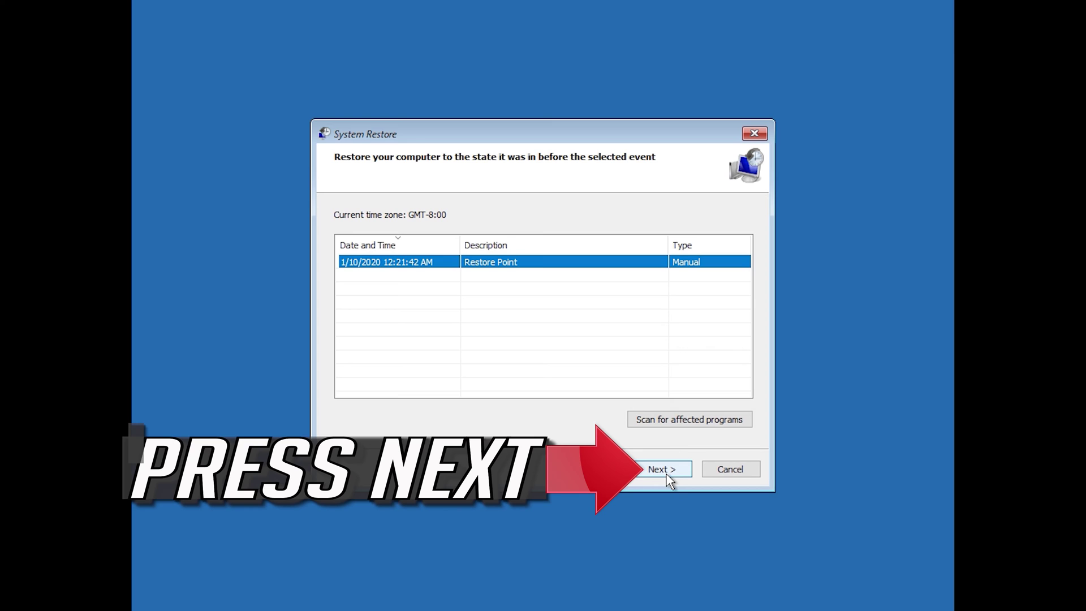
{"action": "left_click", "coordinate": [667, 476]}
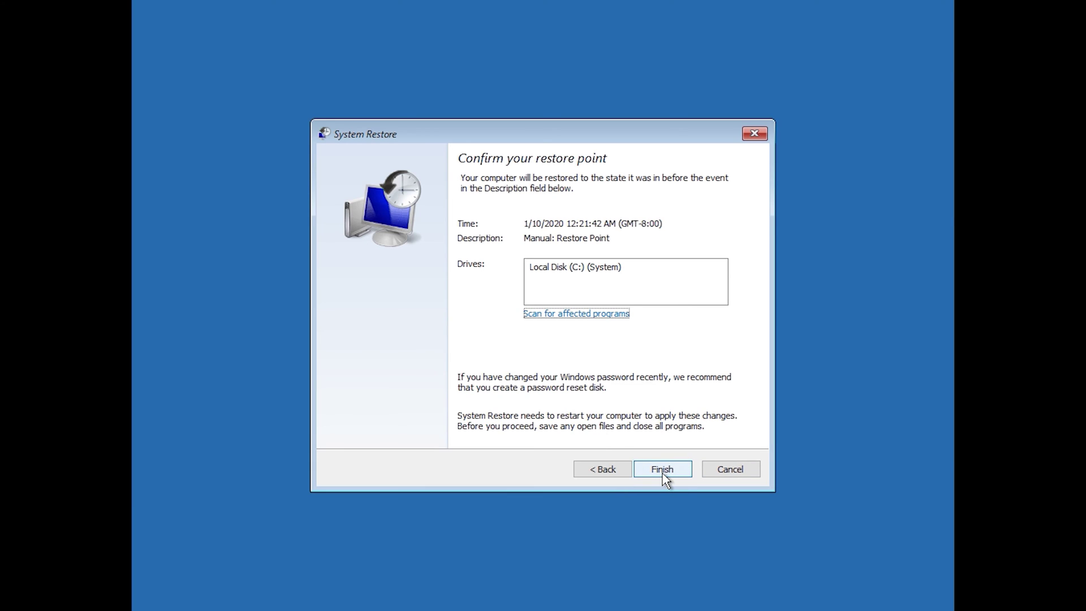
{"action": "left_click", "coordinate": [665, 476]}
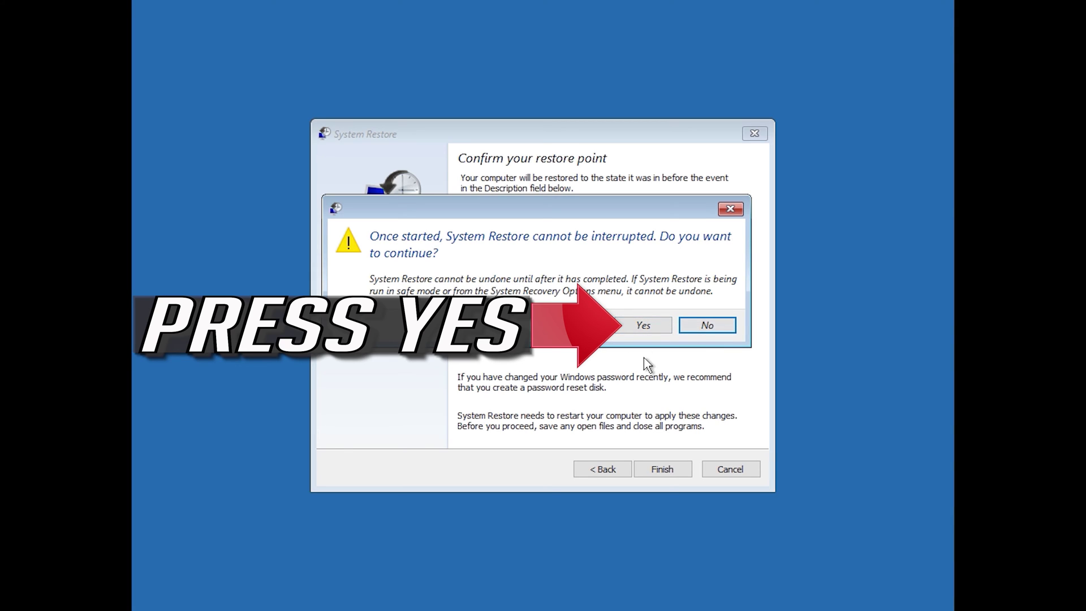
{"action": "left_click", "coordinate": [642, 330]}
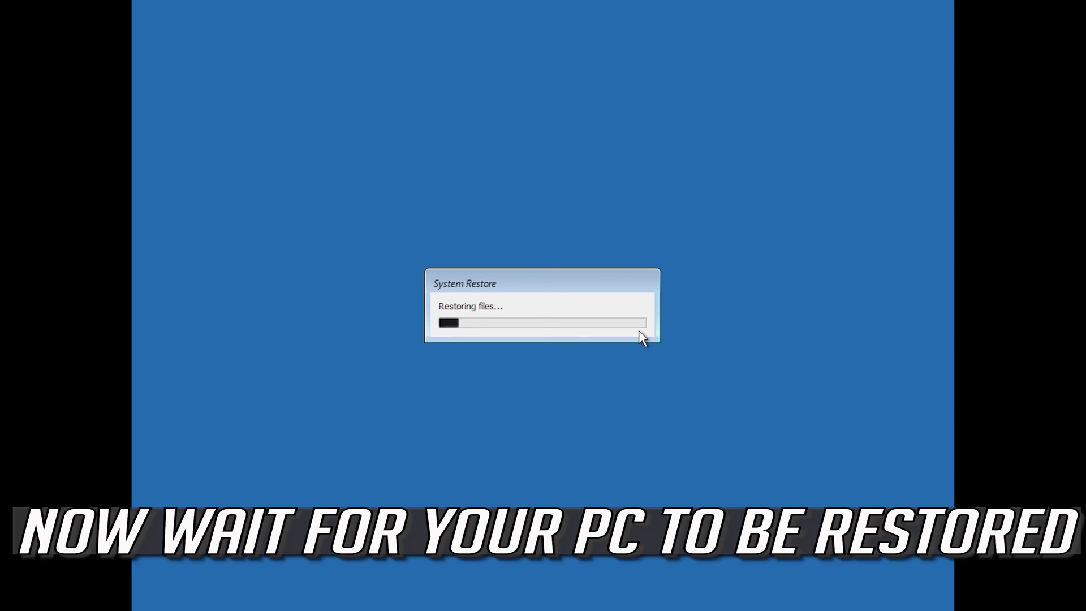